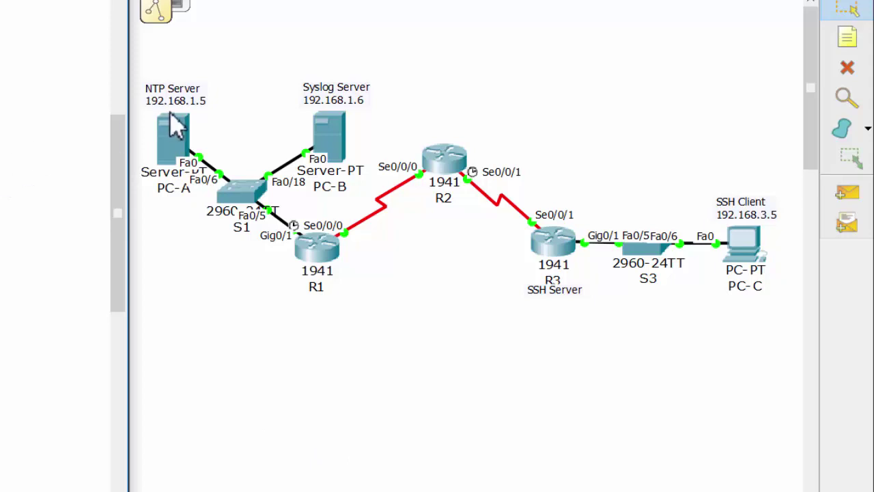
Edit the NTP Server note and select its 192.168.1.5 address text.
double_click(196, 102)
drag(199, 103, 146, 108)
click(146, 108)
double_click(148, 108)
click(193, 233)
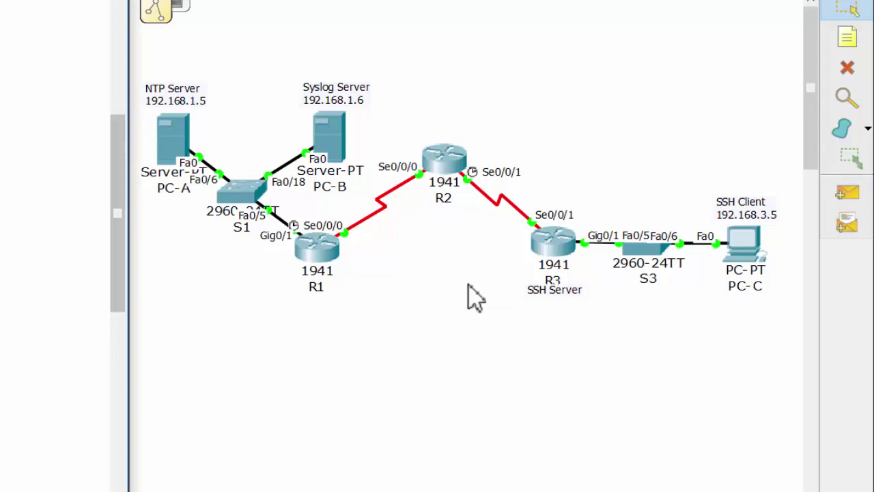
Enable authentication in PC-A's NTP service settings.
click(338, 145)
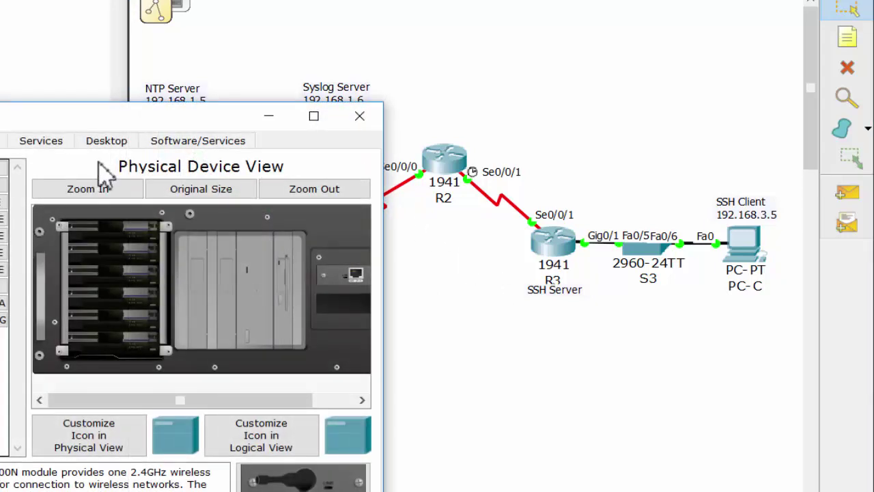
click(41, 141)
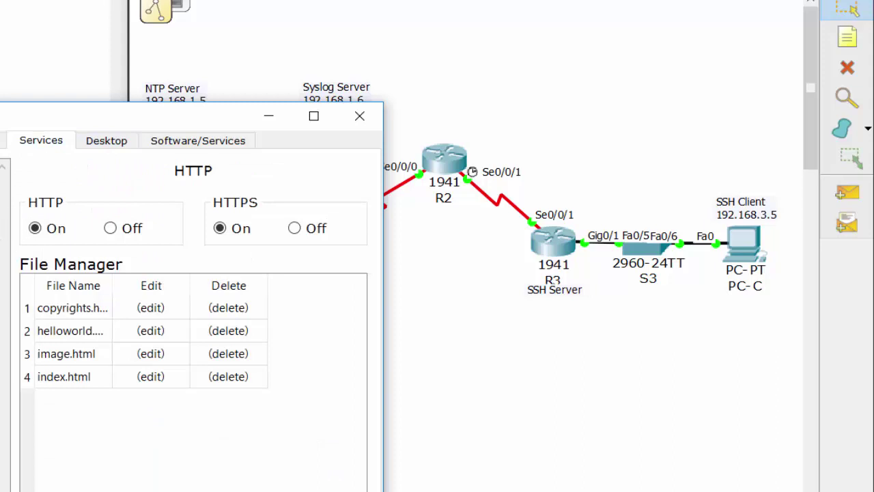
click(1, 269)
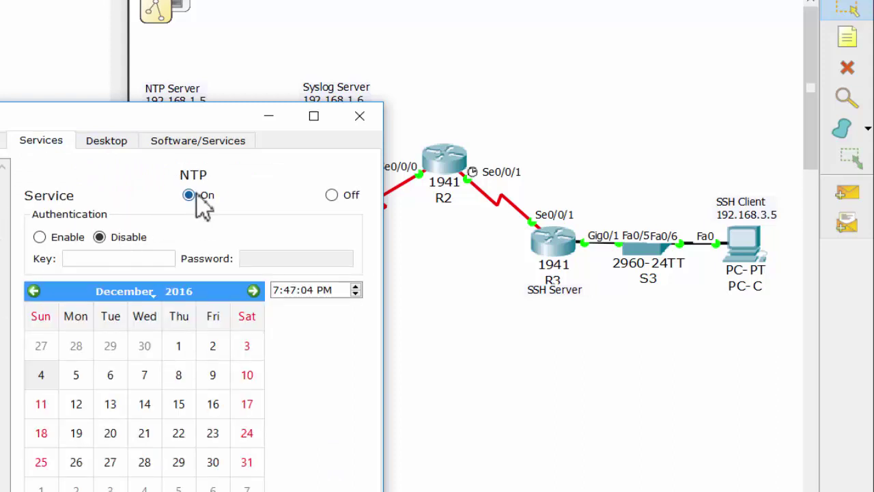
click(39, 237)
drag(31, 121, 293, 131)
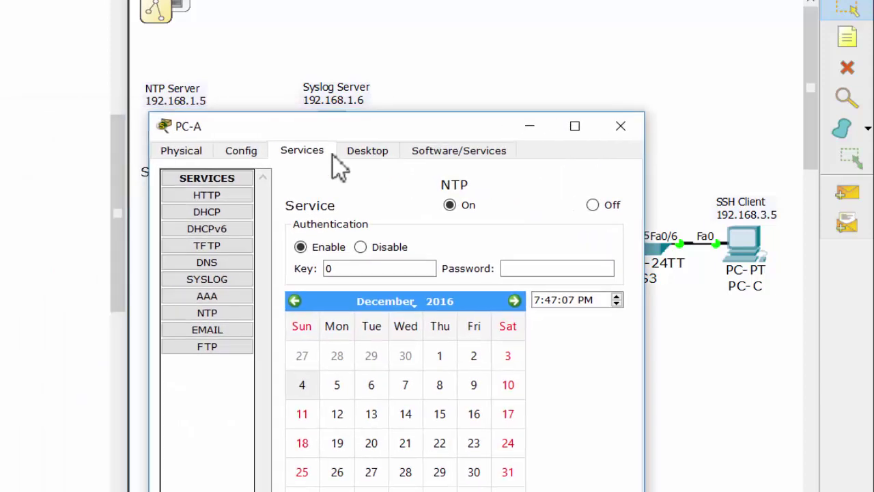
Set NTP authentication key 1 with the password, pick December 4, and close PC-A.
click(328, 269)
double_click(328, 269)
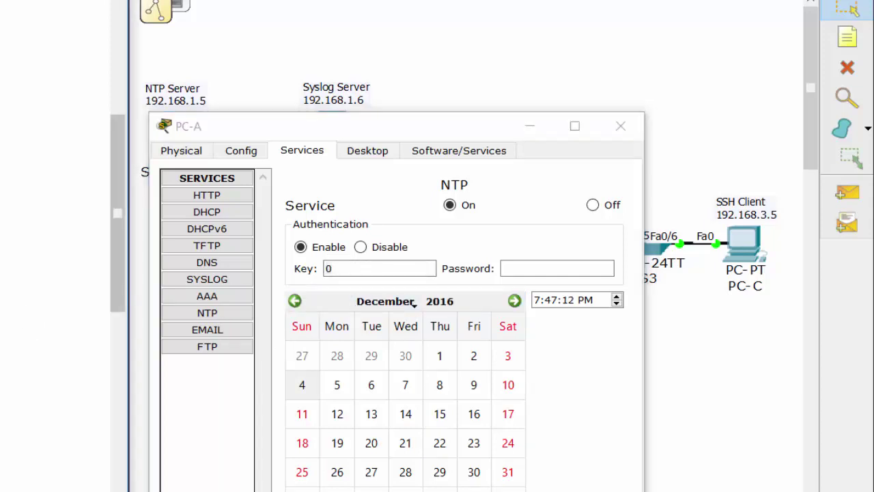
click(366, 269)
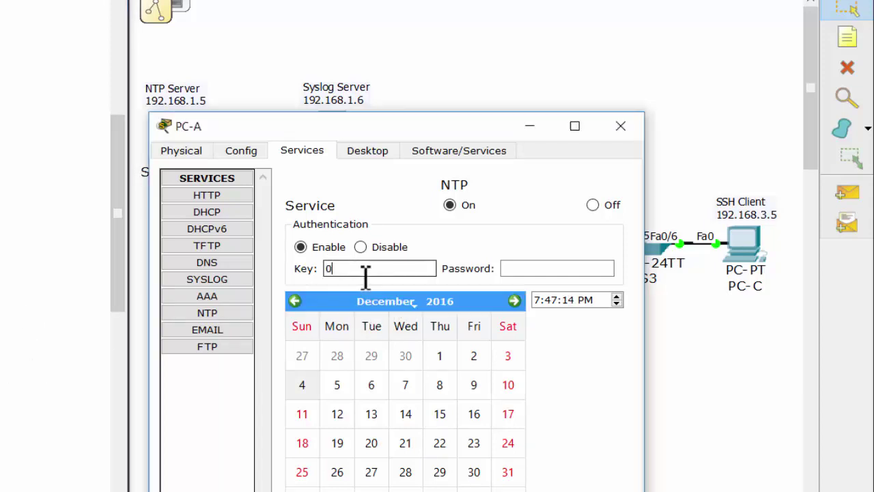
drag(366, 270, 312, 267)
text(1)
click(524, 270)
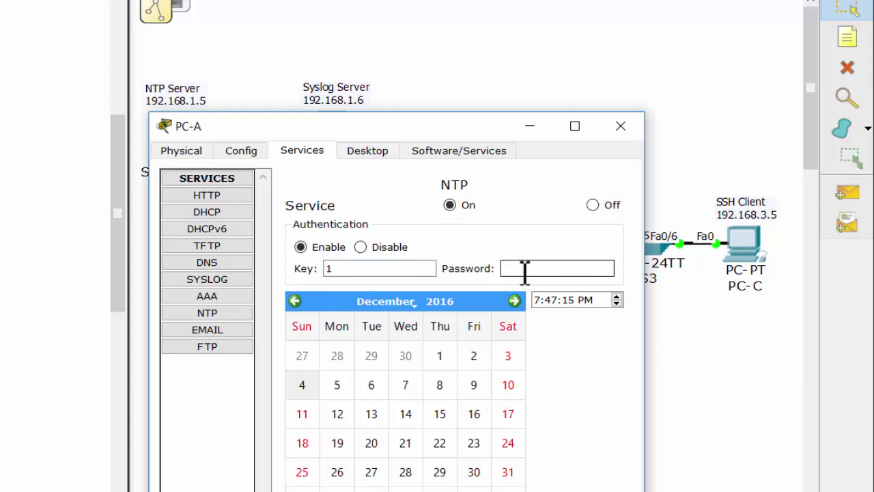
text(NTPpa55)
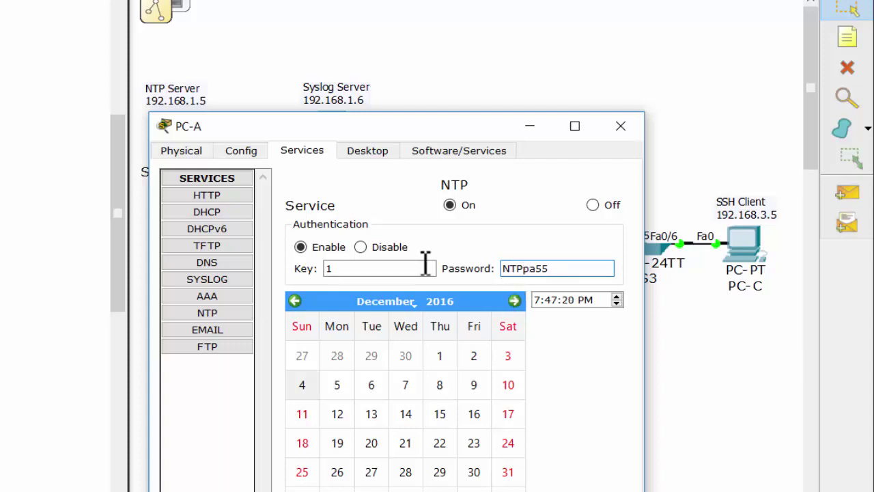
click(403, 268)
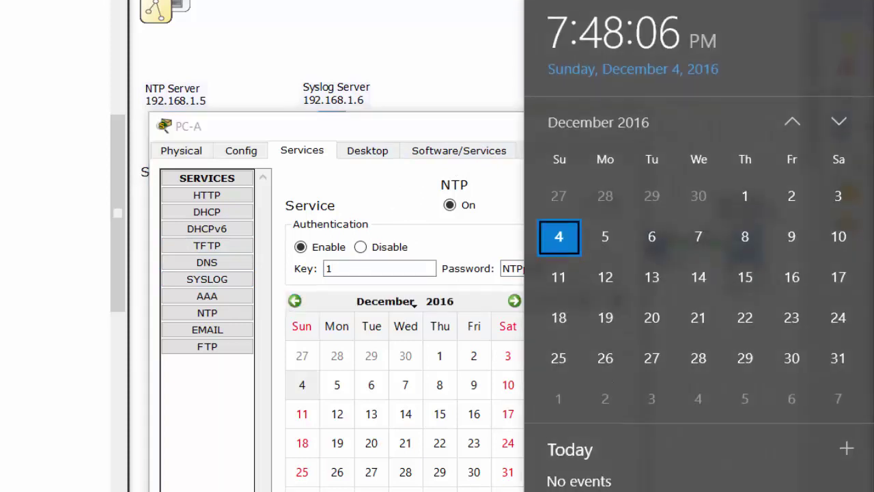
click(840, 491)
click(309, 387)
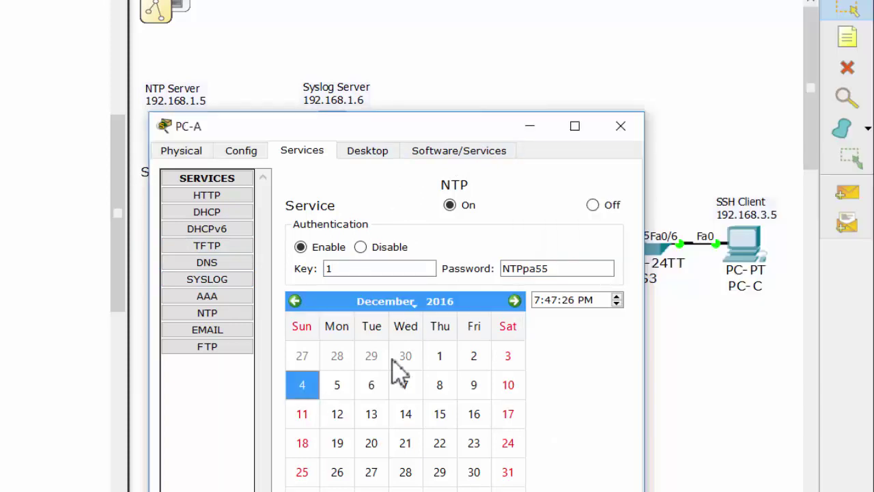
click(620, 127)
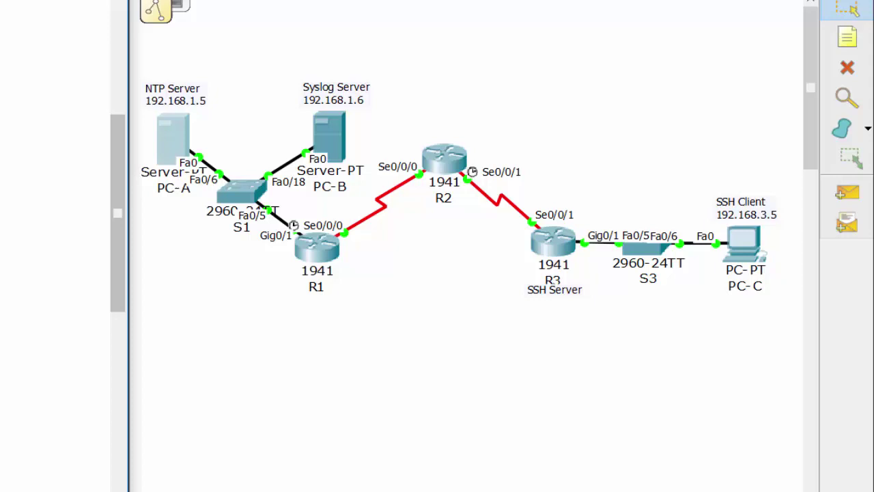
Run show ntp status on R1: clock unsynchronized, stratum 16, no reference clock.
click(332, 264)
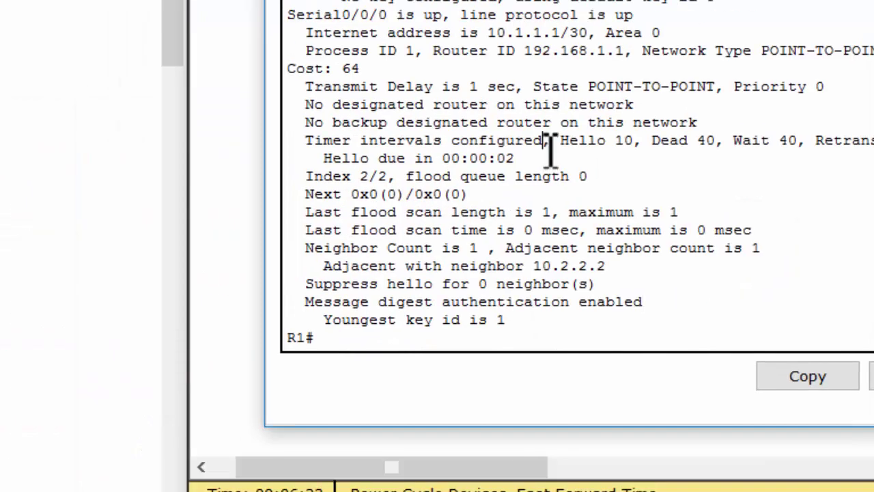
key(Return)
text(sh ntp)
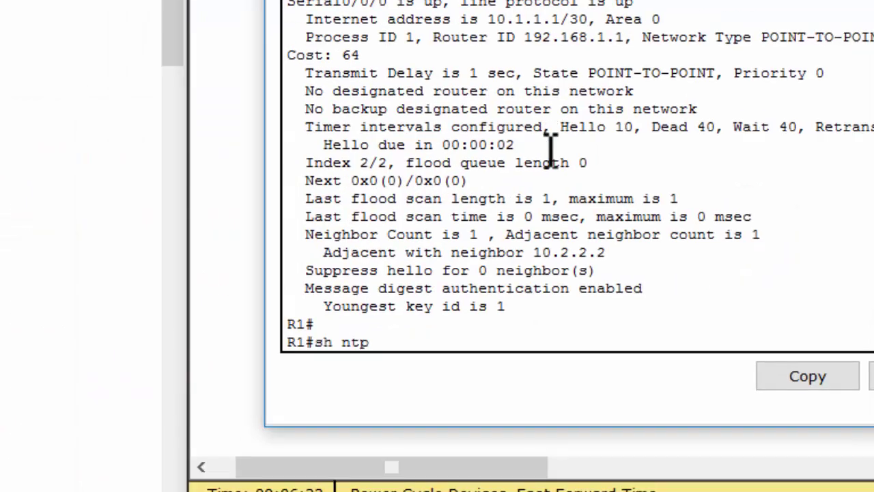
text( sta)
key(Tab)
key(Return)
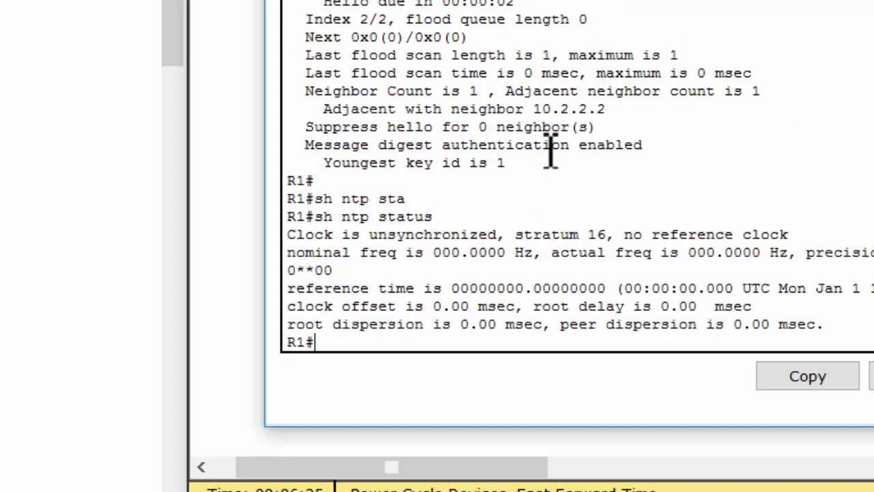
drag(369, 236, 505, 235)
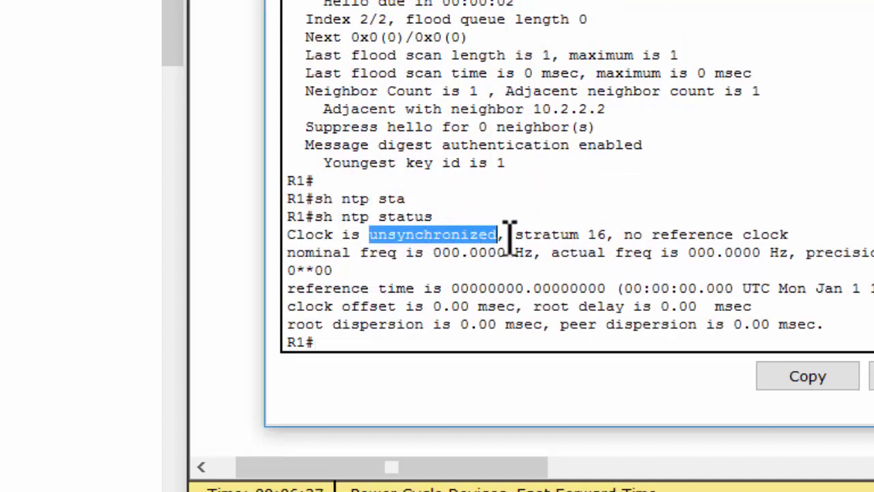
click(478, 290)
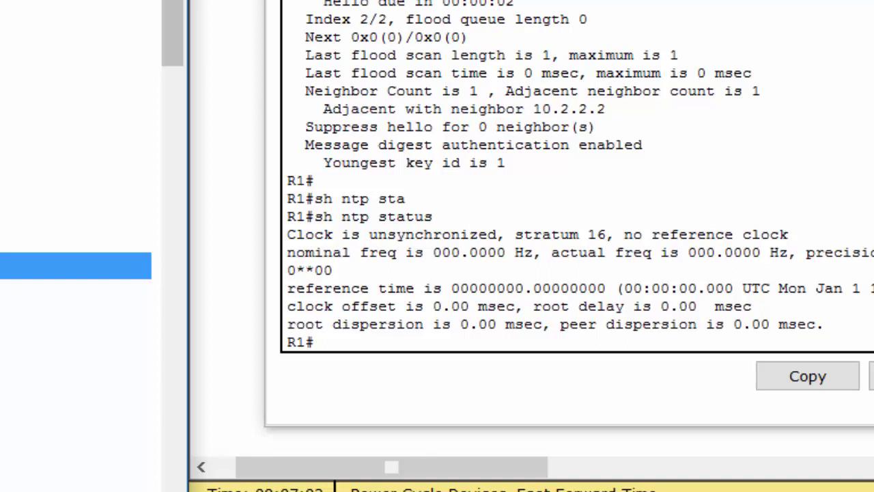
Enter configure terminal on R1 and set ntp server 192.168.1.5.
click(474, 286)
text(c)
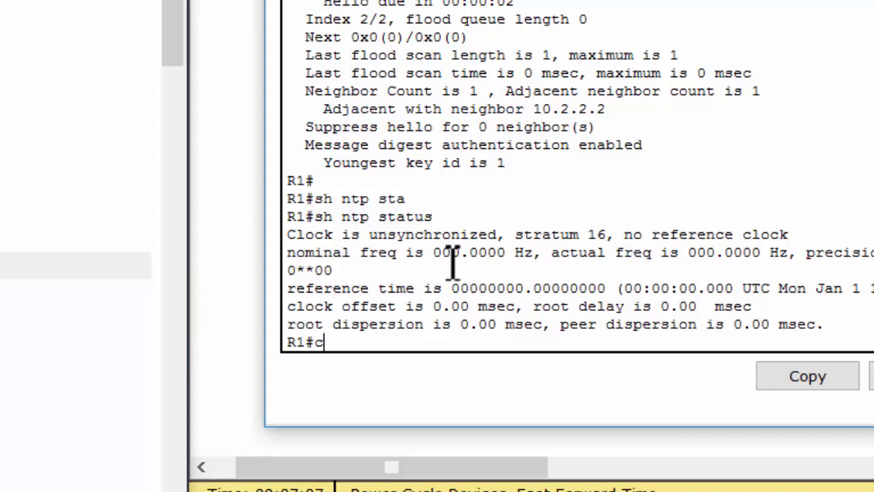
text(onf)
key(Return)
text(t)
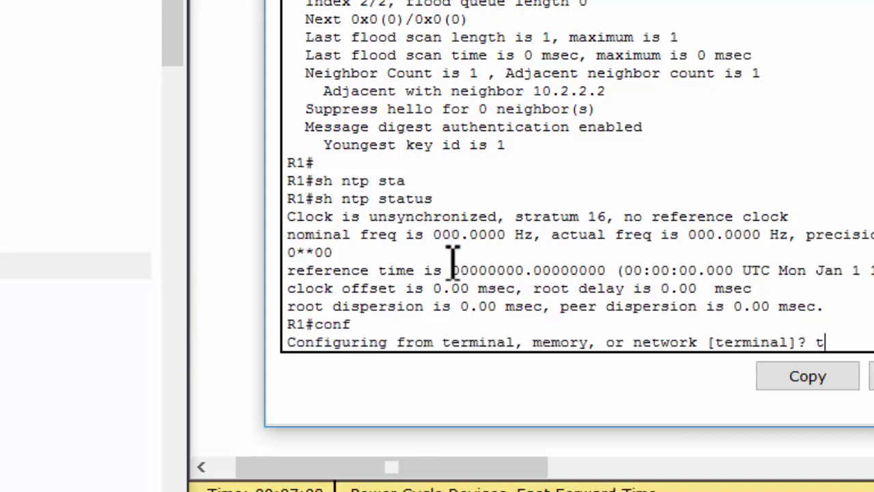
key(Return)
key(Return)
key(Return)
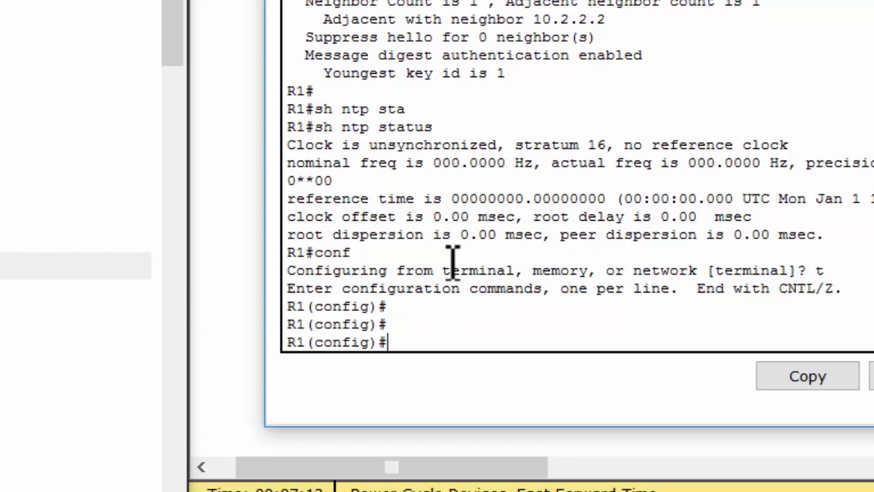
text(tnp)
key(BackSpace)
key(BackSpace)
key(BackSpace)
text(ntp)
key(Tab)
text(ser)
key(BackSpace)
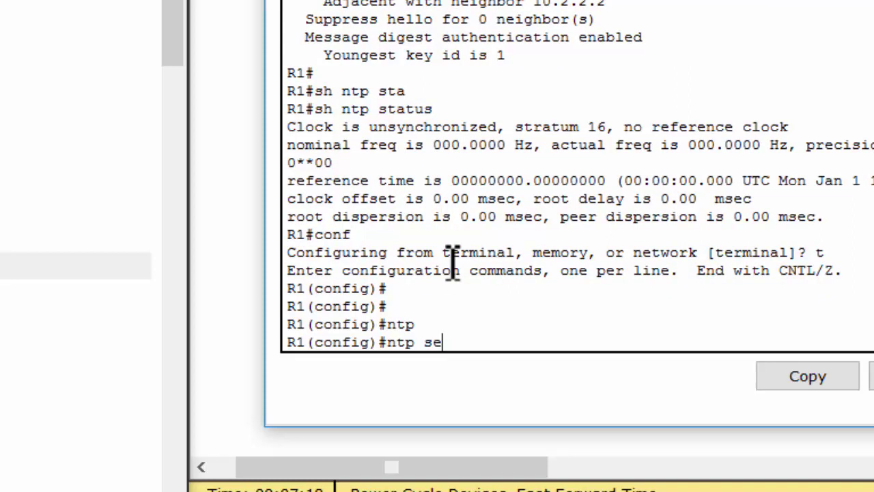
key(Tab)
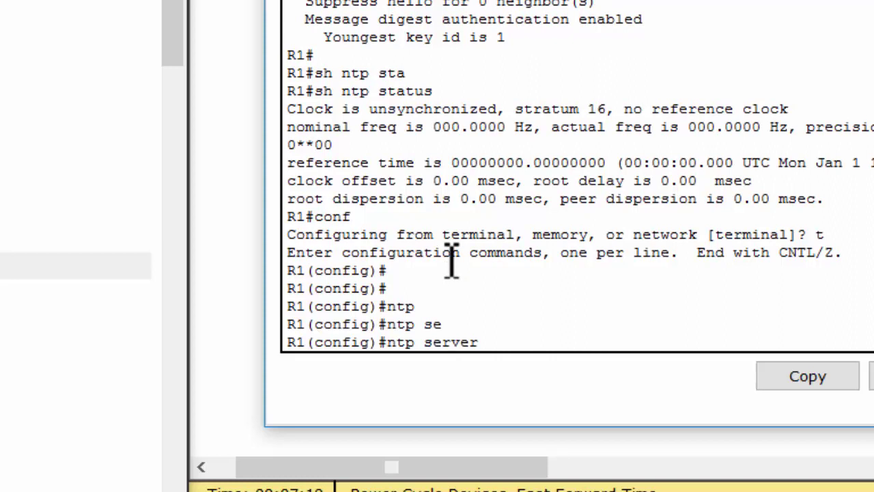
text(192.168.1.5)
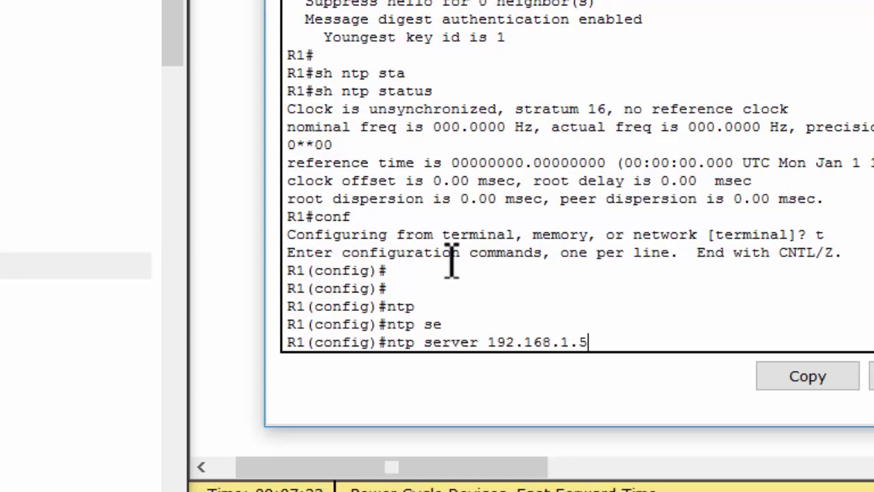
key(Return)
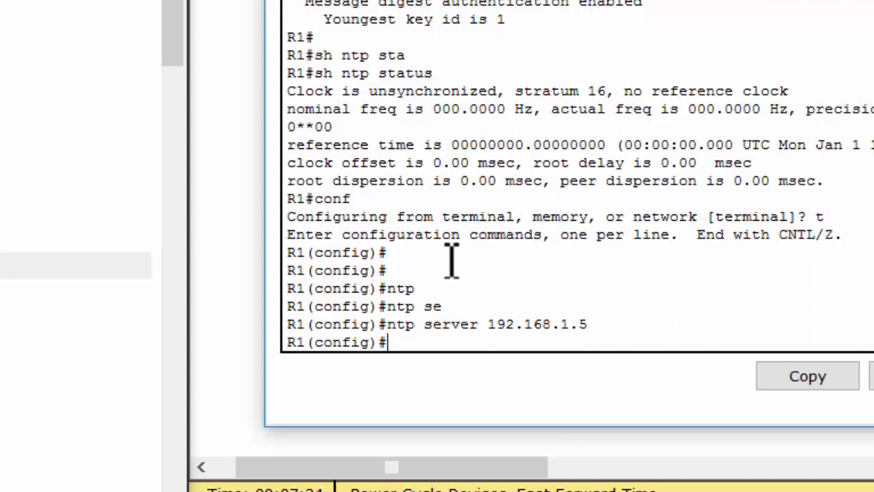
Add ntp update-calendar on R1.
text(upda)
key(Tab)
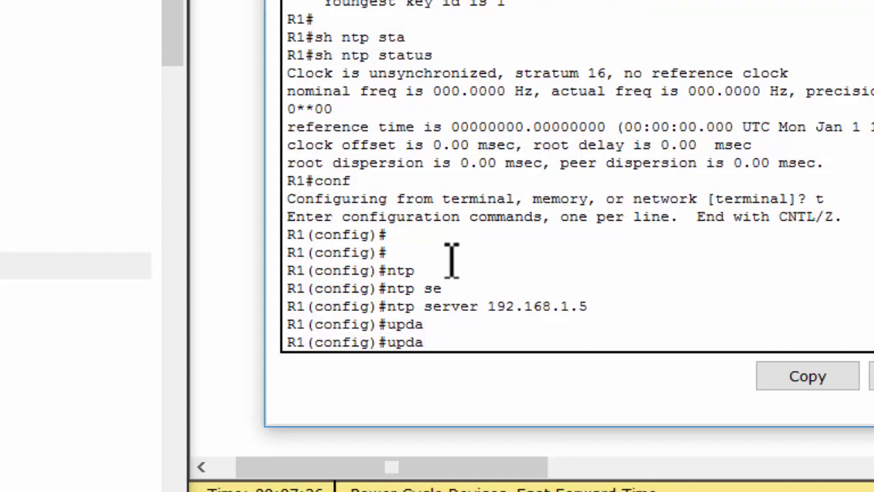
key(BackSpace)
key(BackSpace)
key(BackSpace)
key(BackSpace)
text(ntp upda)
key(Tab)
key(Return)
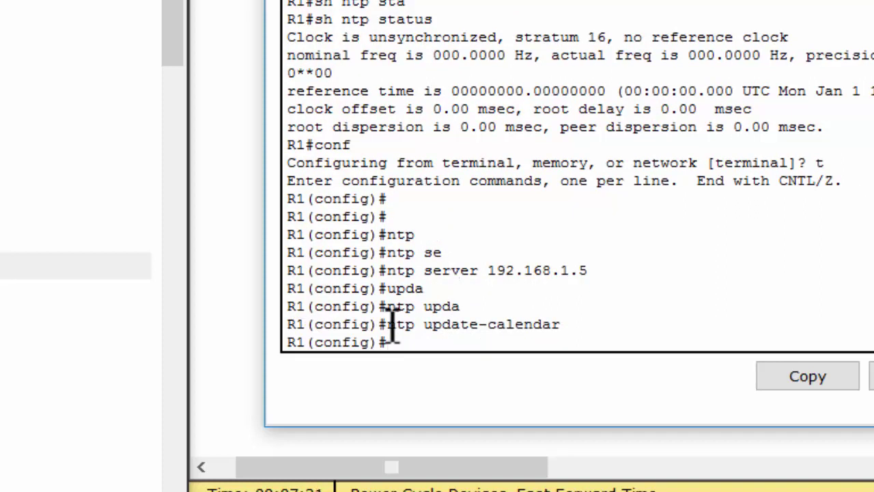
double_click(474, 328)
click(539, 320)
Verify with do show clock that R1's clock now reads Dec 4 2016.
text(do sh cl)
key(Tab)
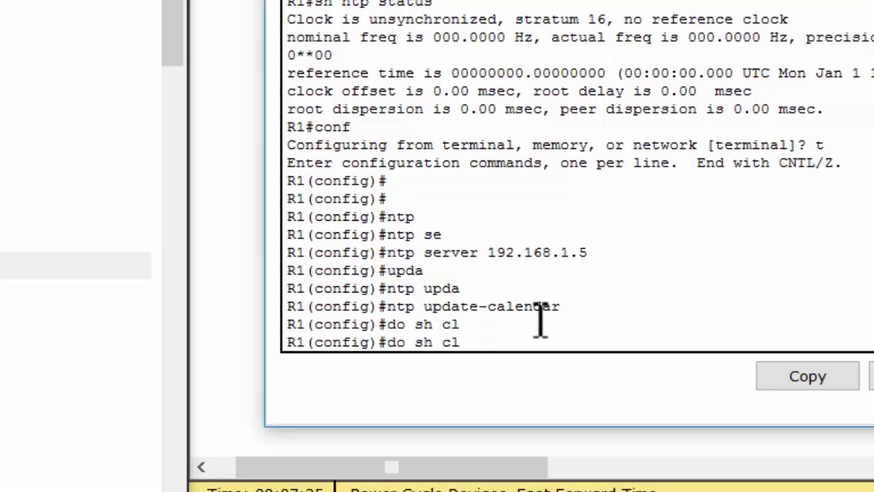
text(ock)
key(Return)
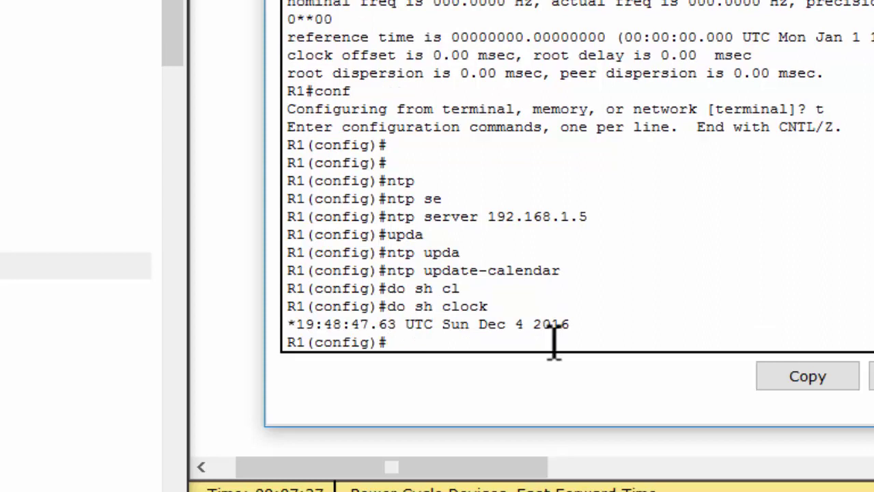
drag(580, 332, 287, 335)
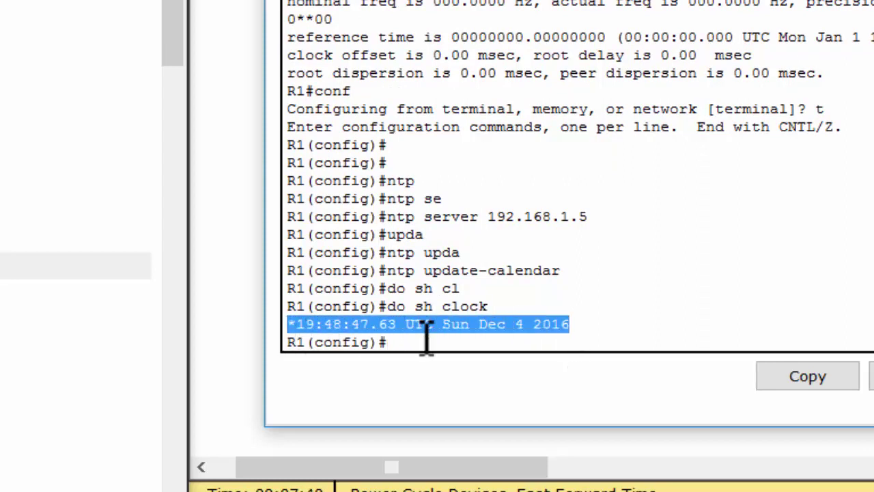
click(426, 340)
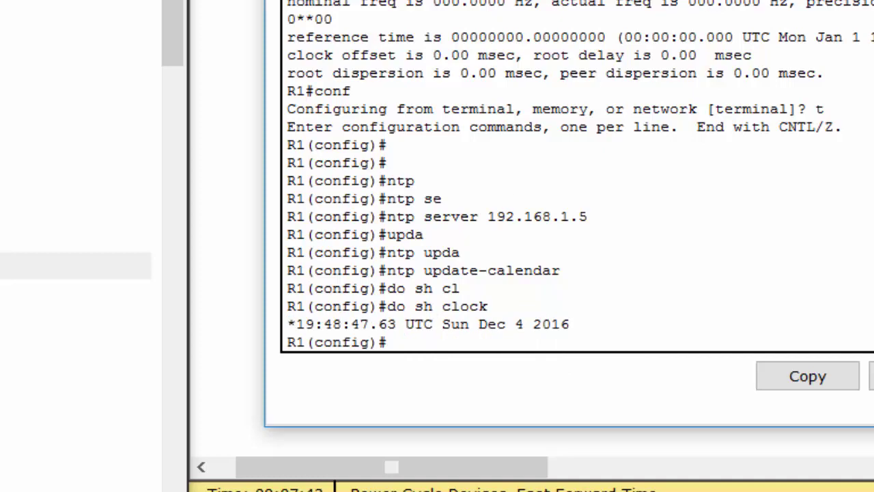
click(706, 142)
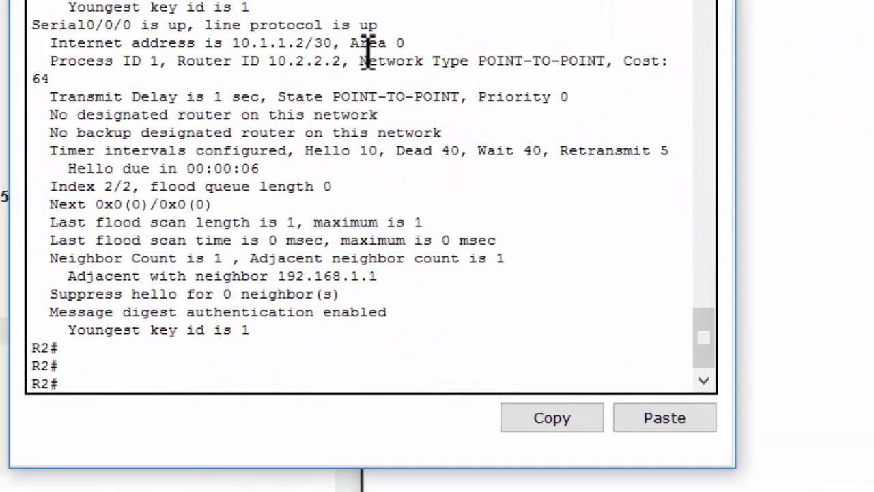
Enter configure terminal on R2 and show its unsynced Mar 1 1993 clock.
text(conf t)
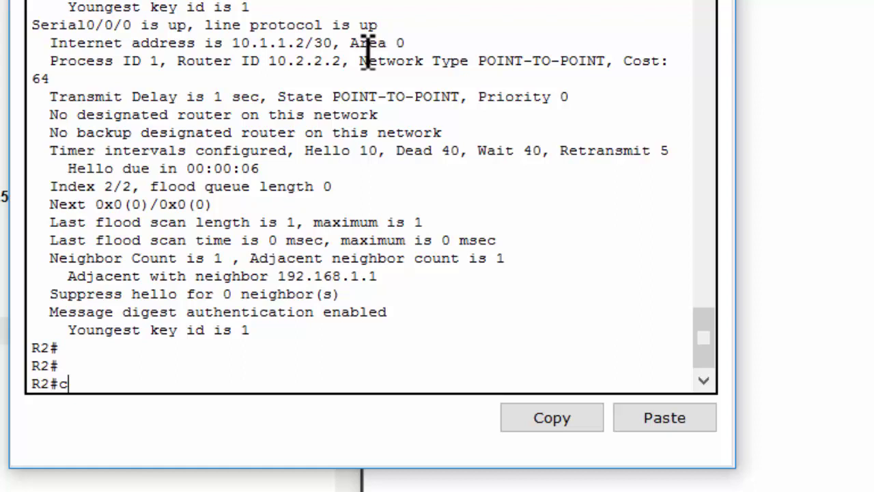
key(Return)
key(Return)
text(do sh cli)
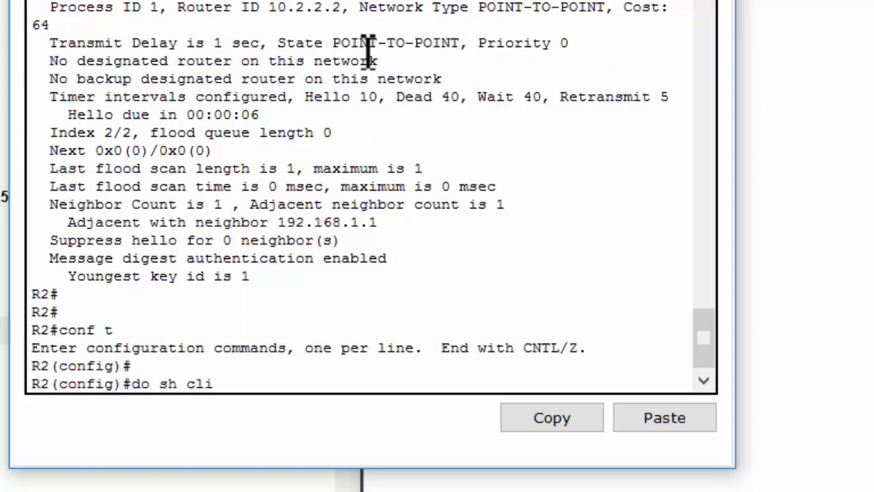
key(BackSpace)
text(ock)
key(Return)
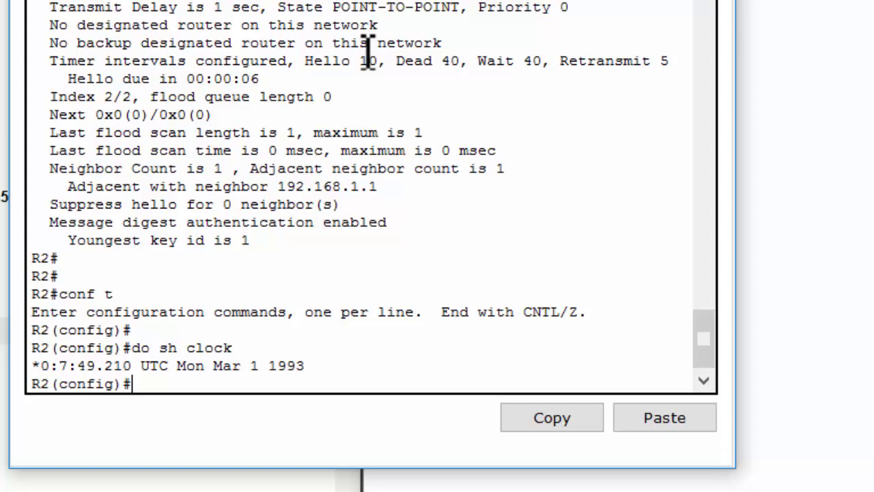
drag(335, 365, 40, 369)
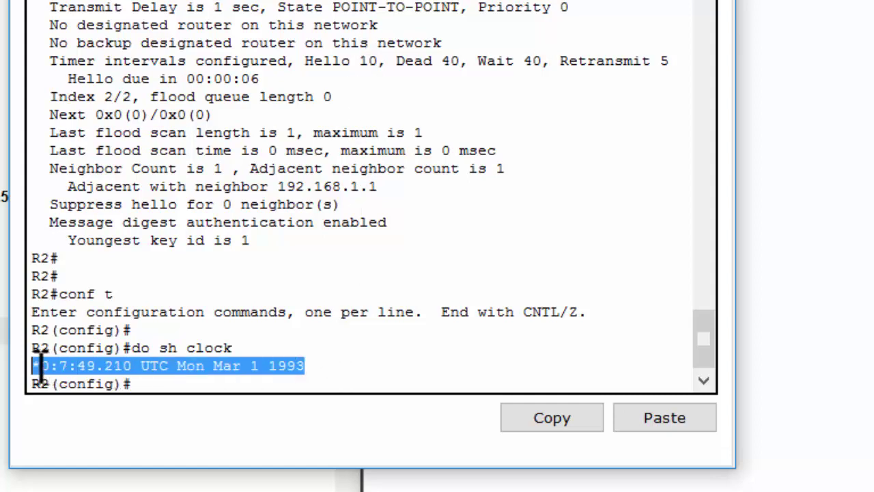
click(121, 390)
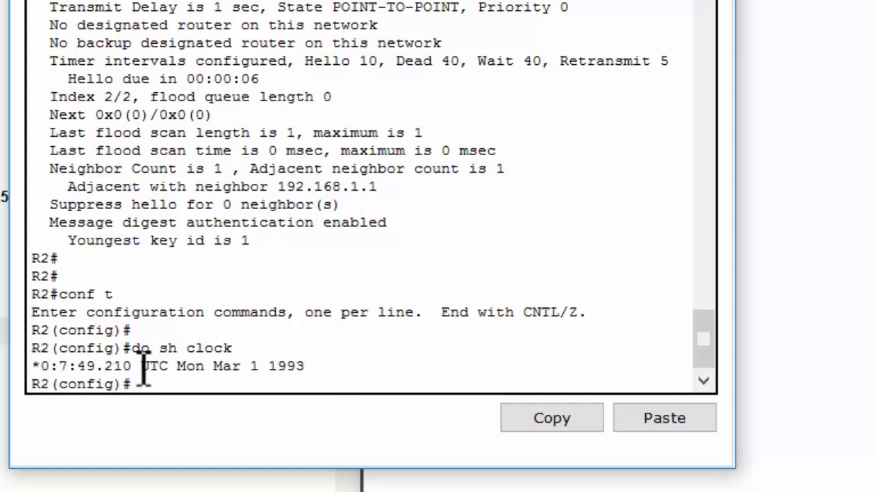
Set R2's ntp server 192.168.1.5 and update-calendar, confirming the clock reads Dec 4 2016.
text(ntp serv)
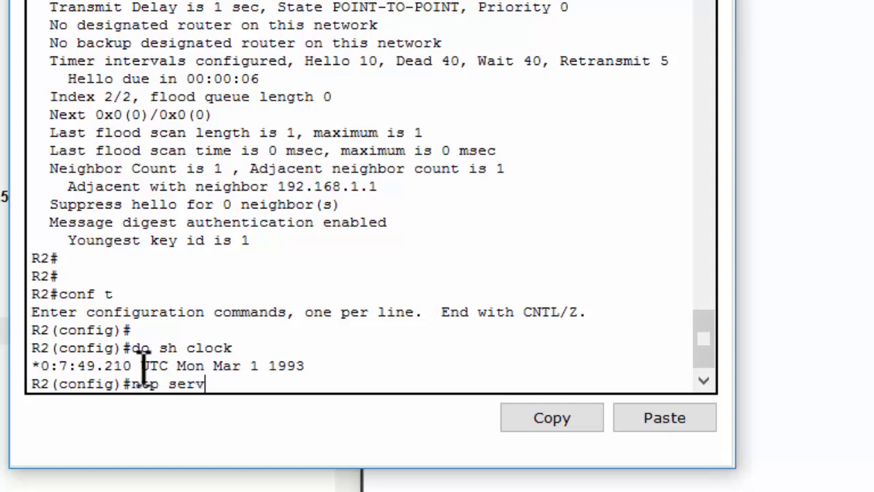
key(Tab)
text(192.1)
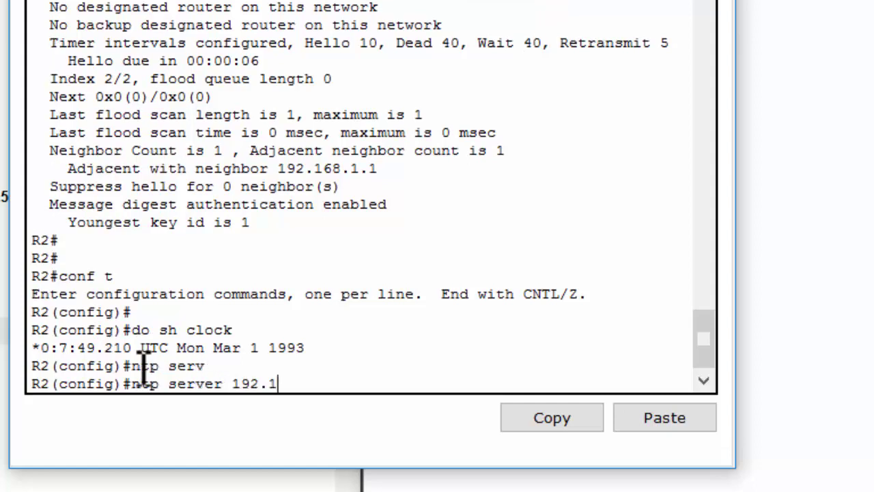
text(68.1.5)
key(Return)
text(ntp)
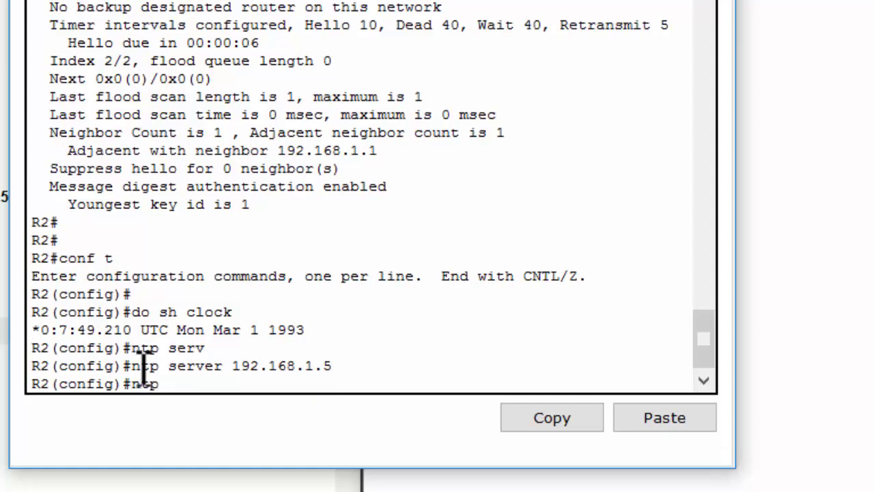
text( upda)
key(Tab)
key(Return)
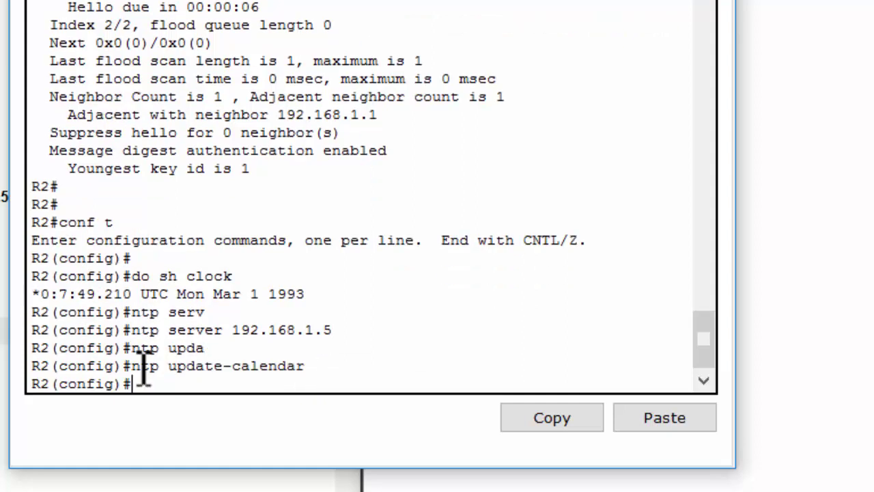
key(Up)
key(Up)
key(Up)
key(Up)
key(Return)
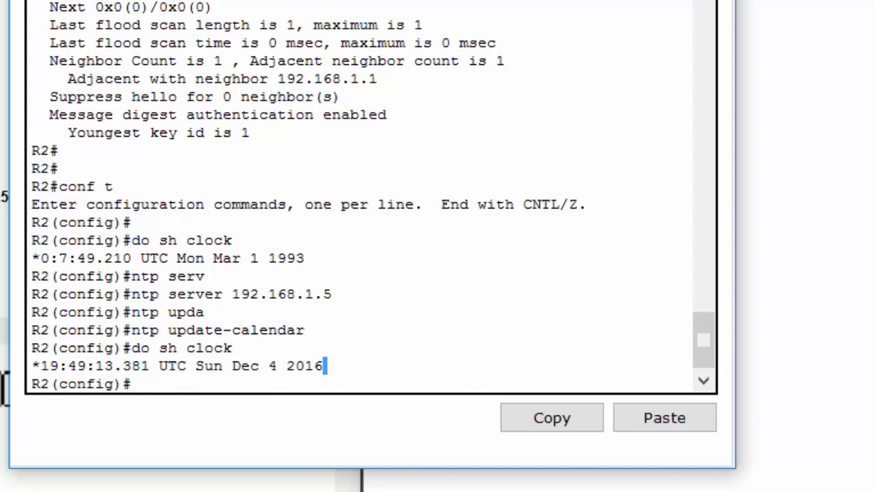
shift+click(40, 366)
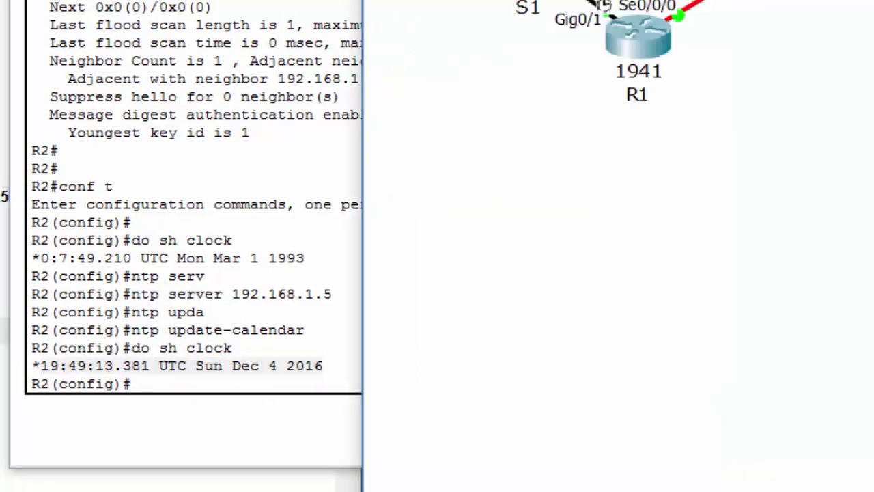
Exit interface mode on R3, set ntp server 192.168.1.5 and update-calendar, and confirm the 2016 clock.
text(ex)
key(Return)
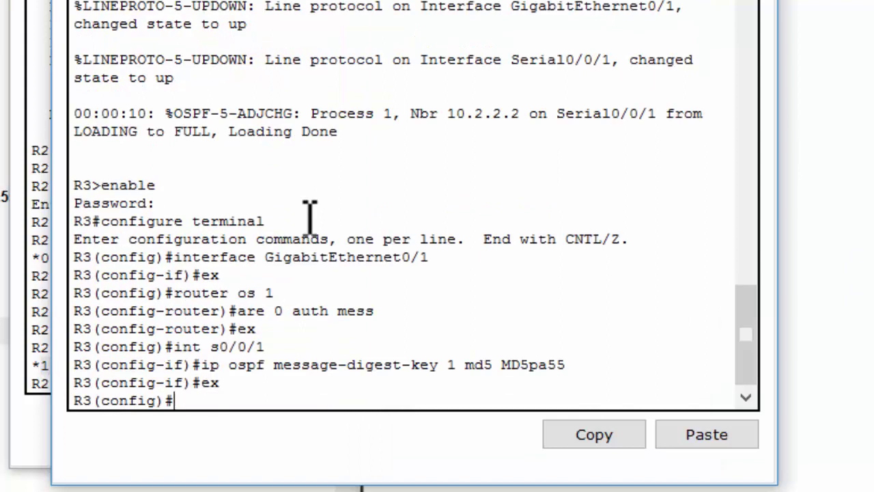
key(Return)
text(ntp s)
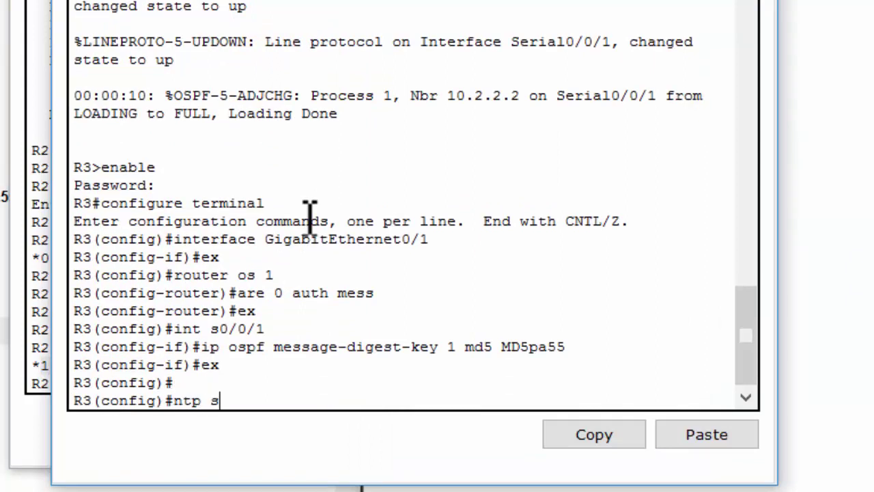
text(er 192.168.)
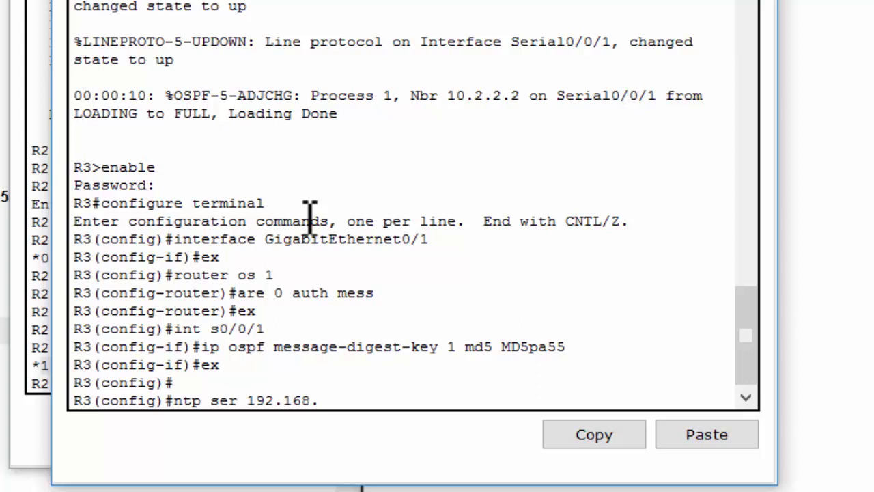
text(1.5)
key(Return)
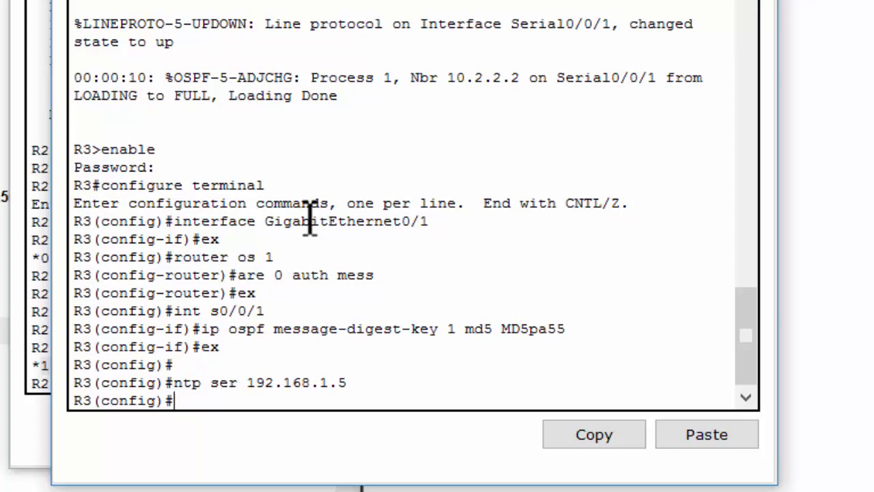
text(ntp up)
key(Tab)
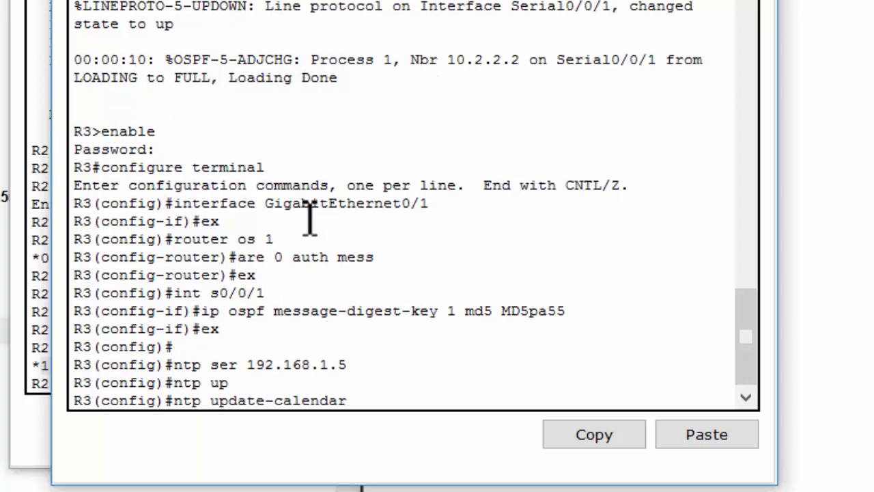
key(Return)
text(do sh clo)
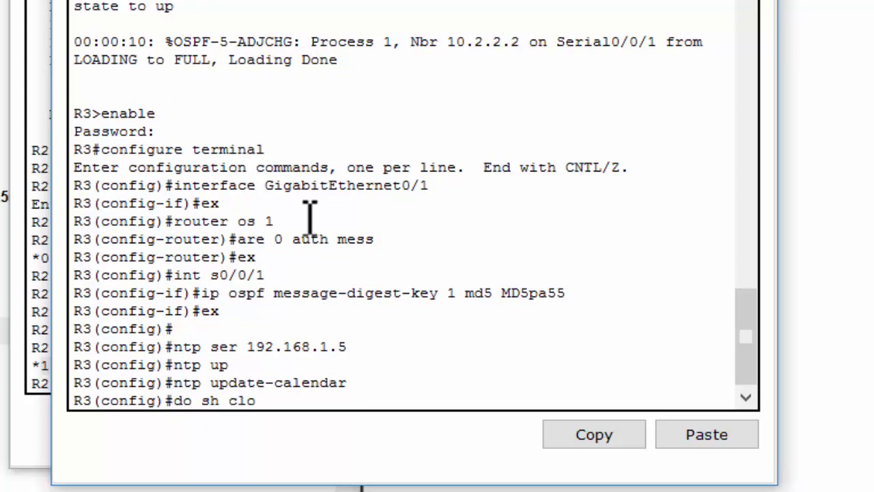
key(Return)
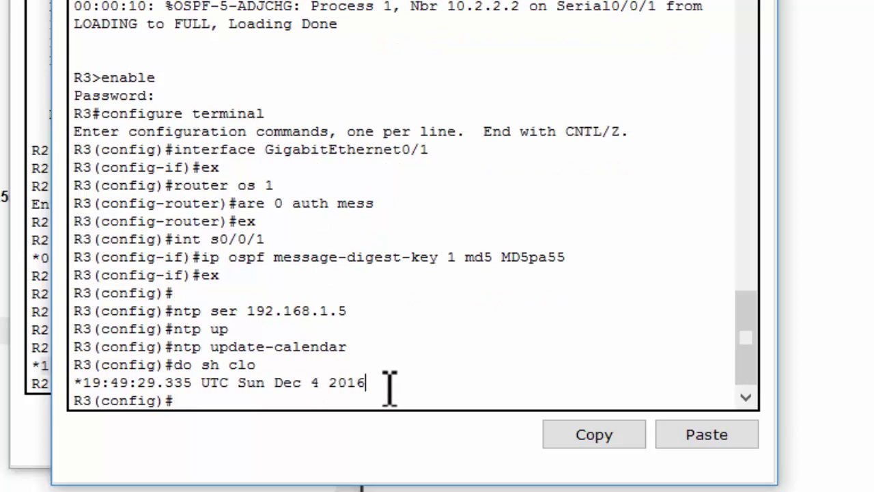
drag(389, 385, 309, 383)
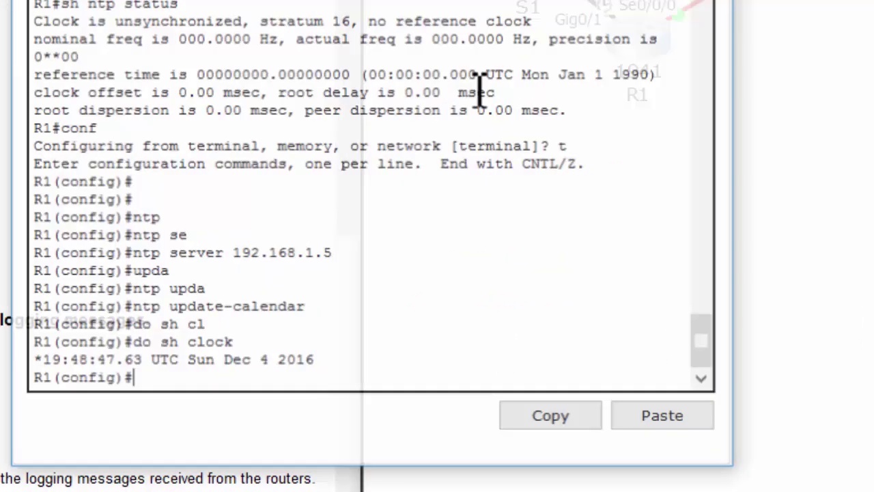
click(401, 340)
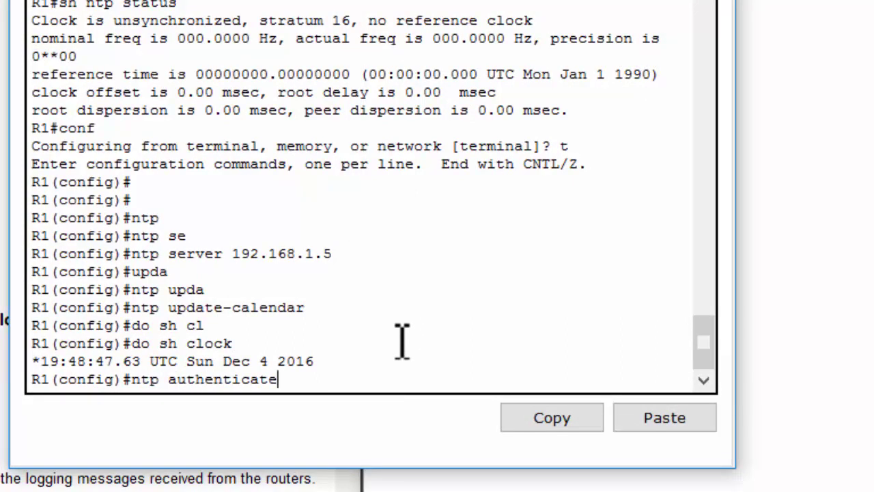
Enable ntp authenticate and ntp trusted-key 1 on R1.
key(Return)
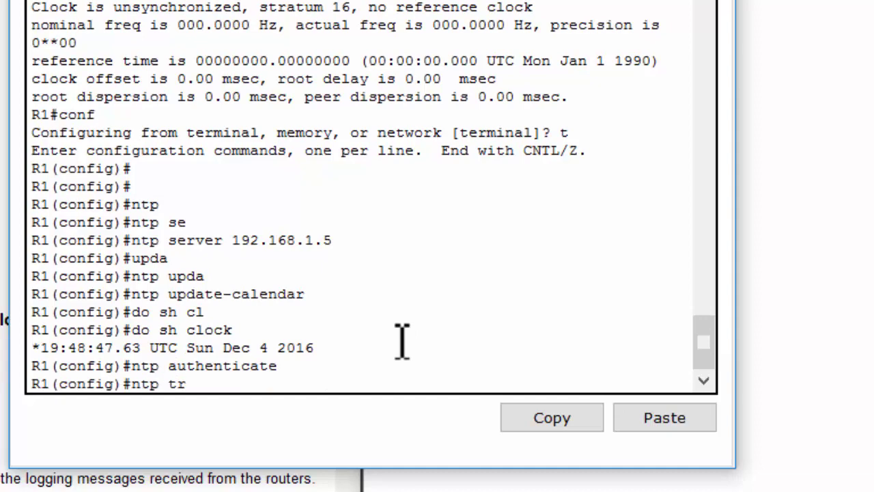
text(ntp tr)
key(Tab)
key(Return)
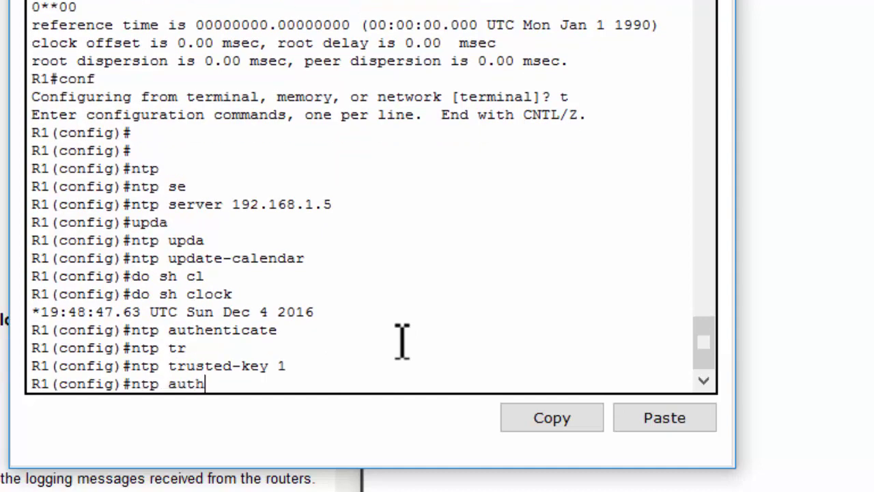
Add ntp authentication-key 1 md5 with the password on R1 and copy that line.
text(ntp authenticati)
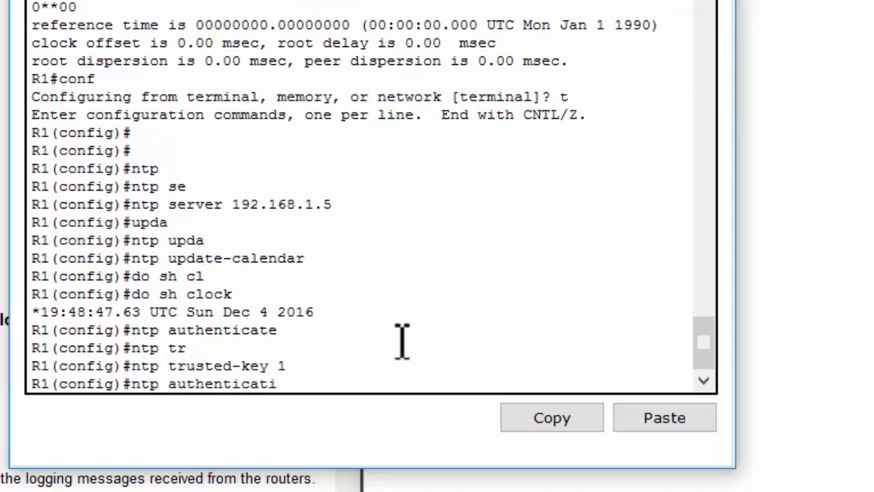
text(o)
key(Tab)
text(1 m)
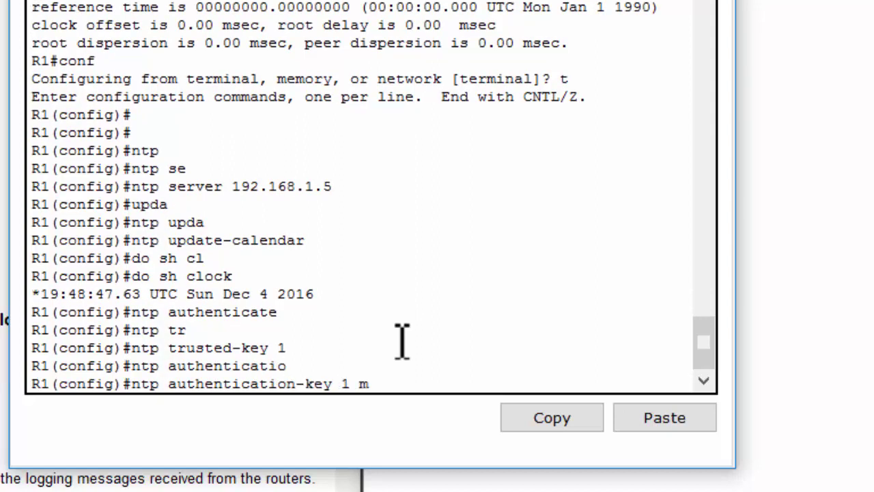
text(d)
key(Tab)
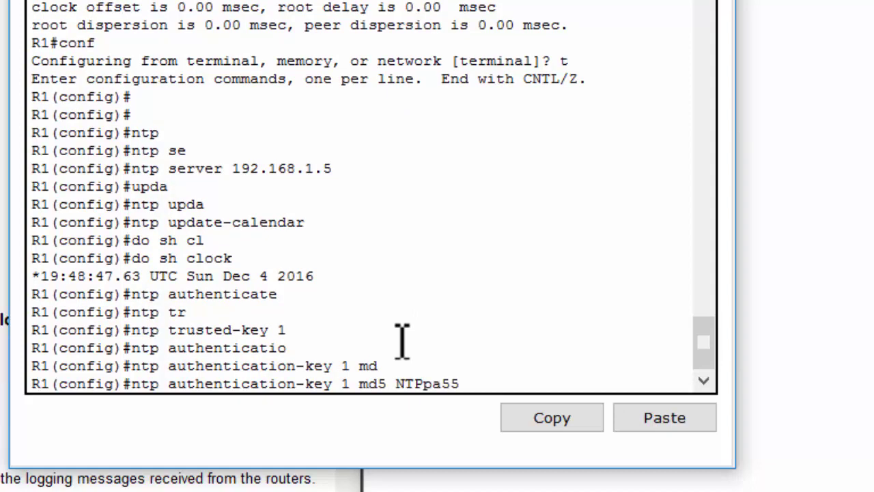
text(NTPpa55)
key(Return)
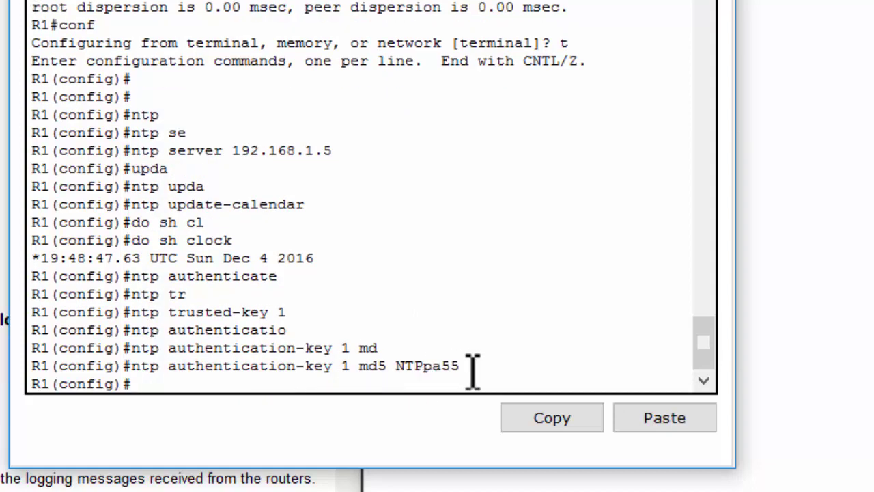
drag(471, 365, 136, 376)
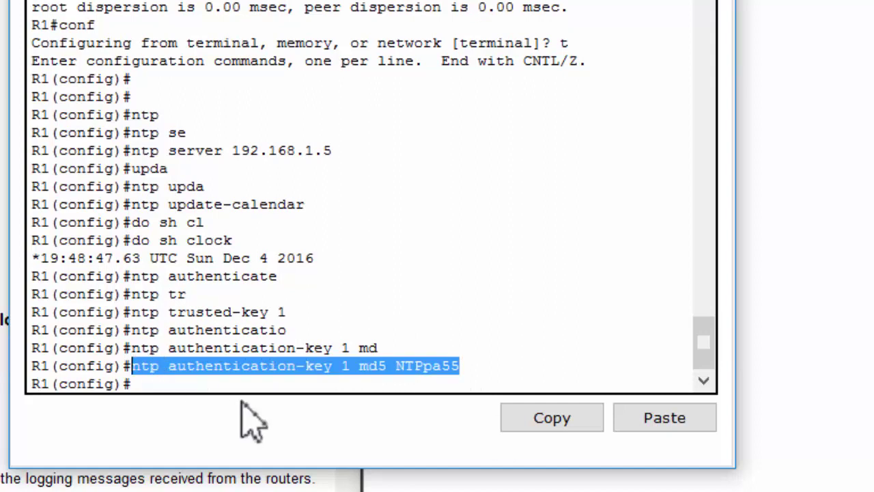
click(520, 428)
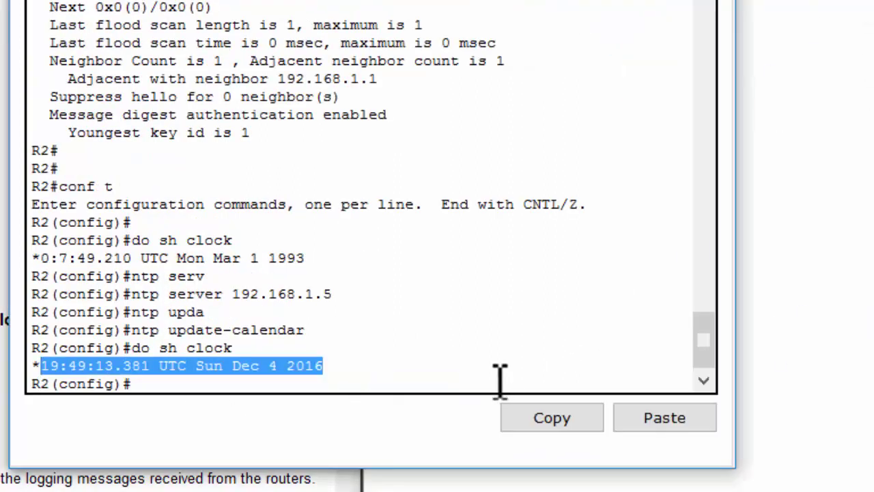
Paste the MD5 authentication-key 1 line into R2, then enable ntp authenticate and trusted-key 1.
click(501, 377)
click(660, 418)
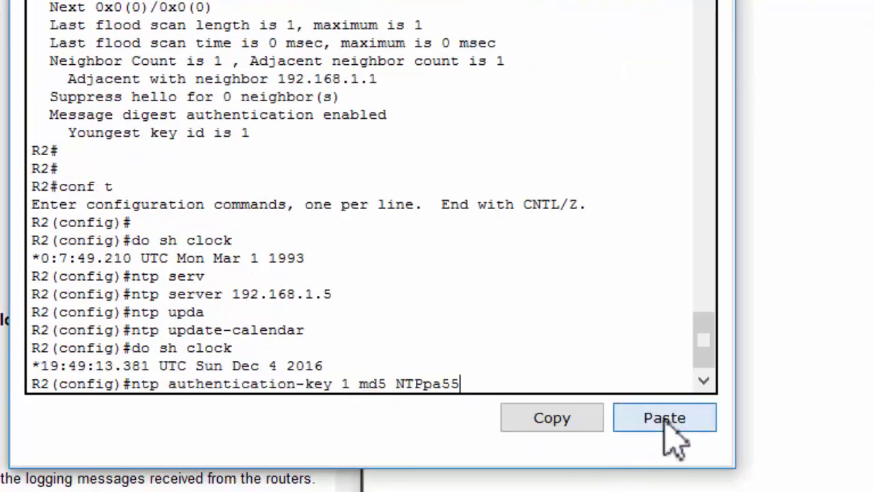
key(Return)
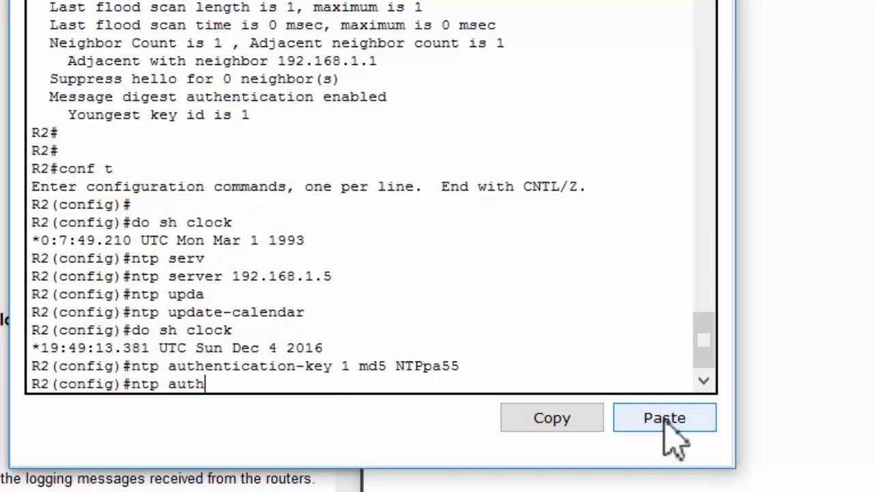
key(Return)
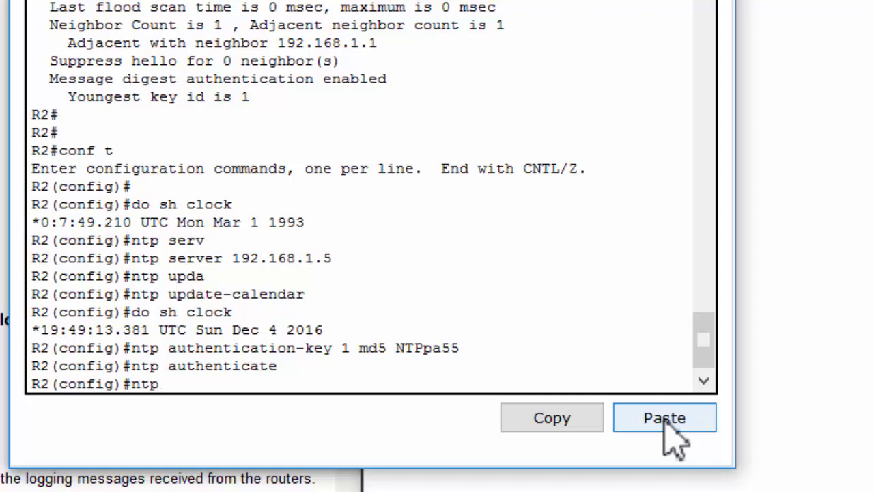
text(ntp tr)
key(Tab)
text(1)
key(Return)
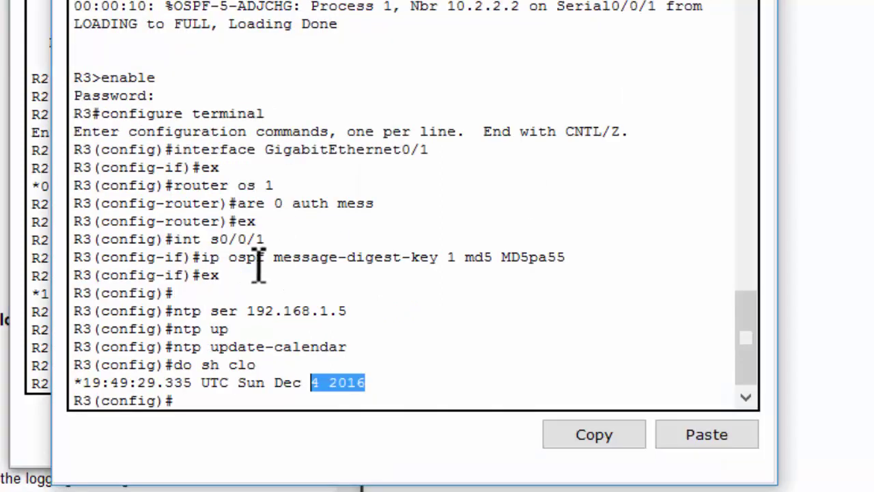
Enable ntp authenticate and trusted-key 1 on R3 and paste the MD5 authentication-key 1 line.
click(258, 268)
key(Return)
text(ntp authenticate)
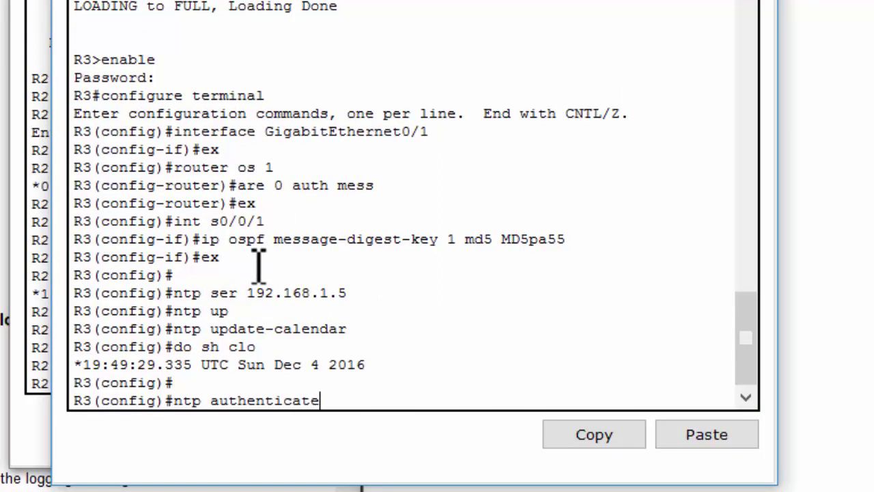
key(Return)
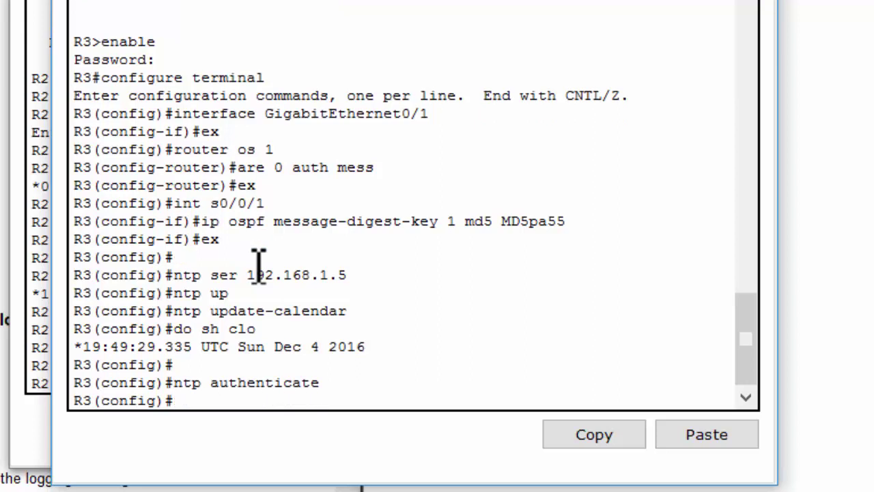
text(ntp tr)
key(Tab)
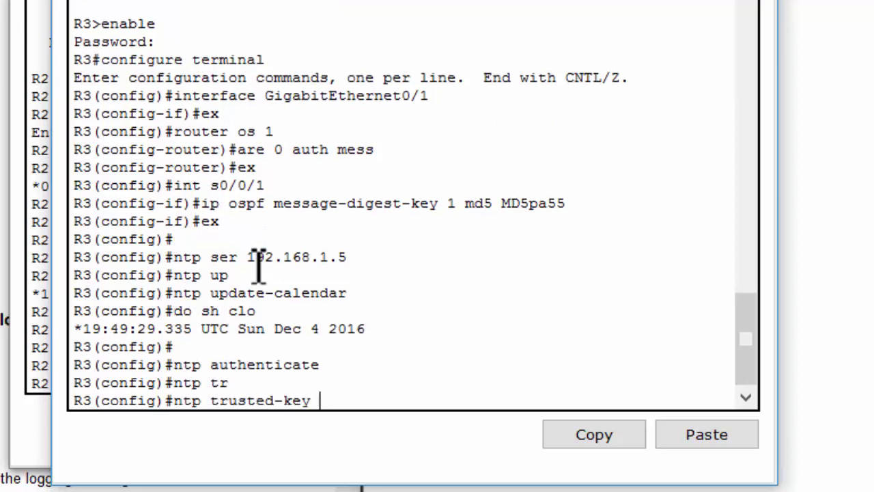
text(1)
key(Return)
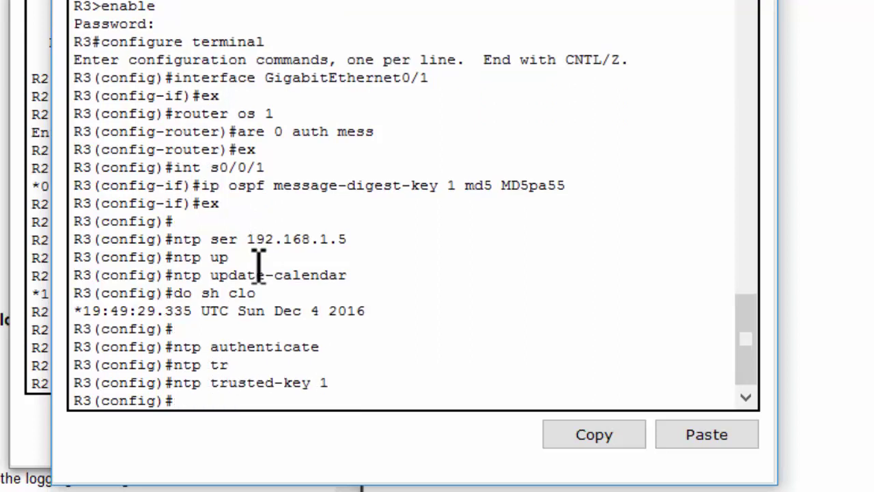
click(705, 440)
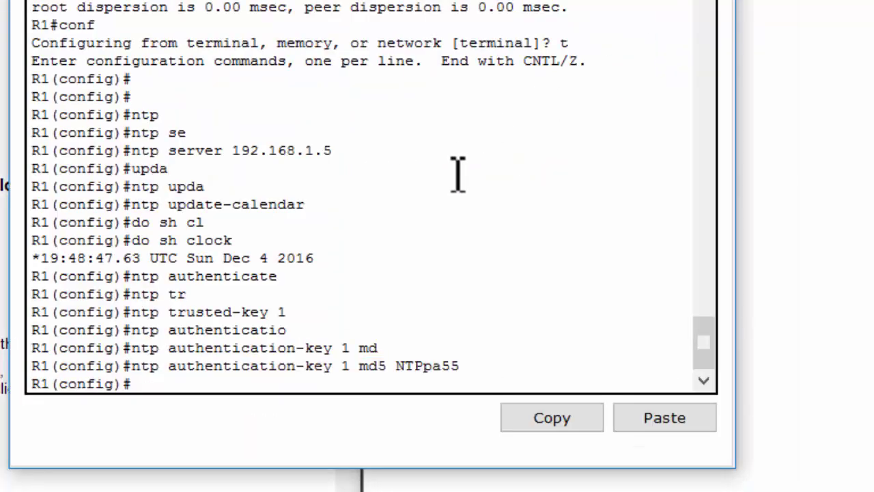
Enter service timestamps log datetime msec on R1.
key(Return)
key(Return)
text(s)
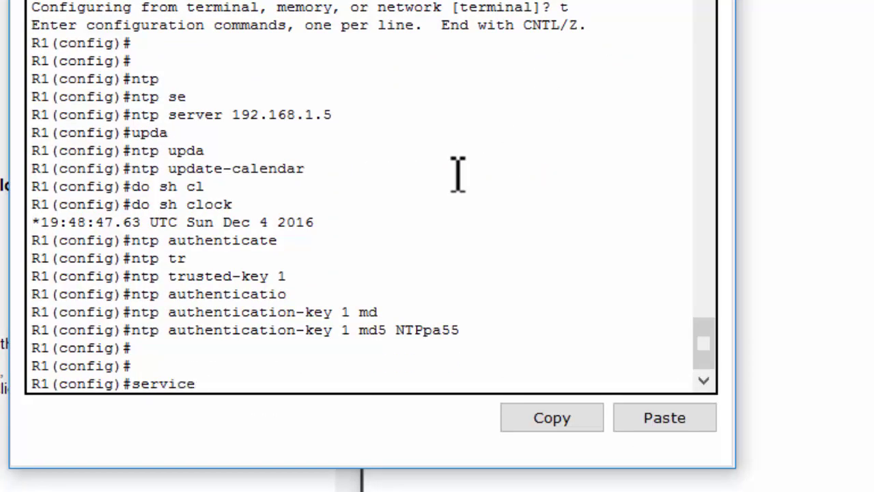
text(ervice)
key(Tab)
text(ti)
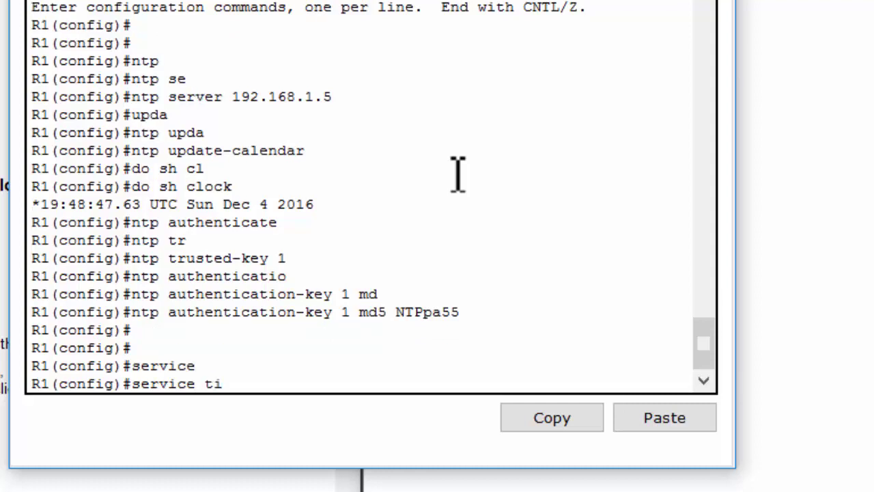
text(m)
key(Tab)
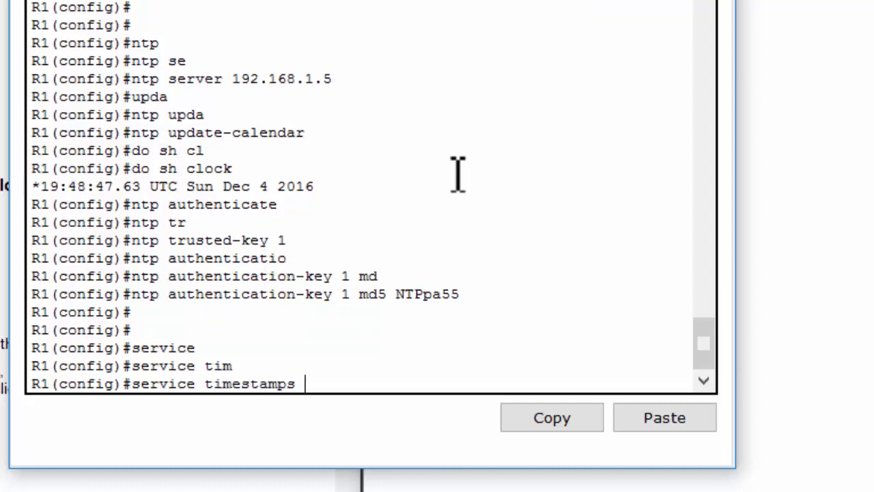
text(?)
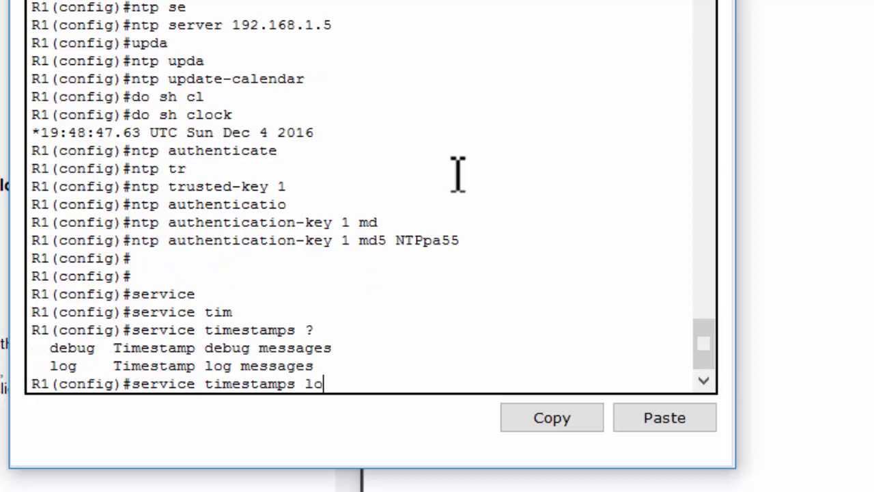
text(lo)
key(Tab)
key(Return)
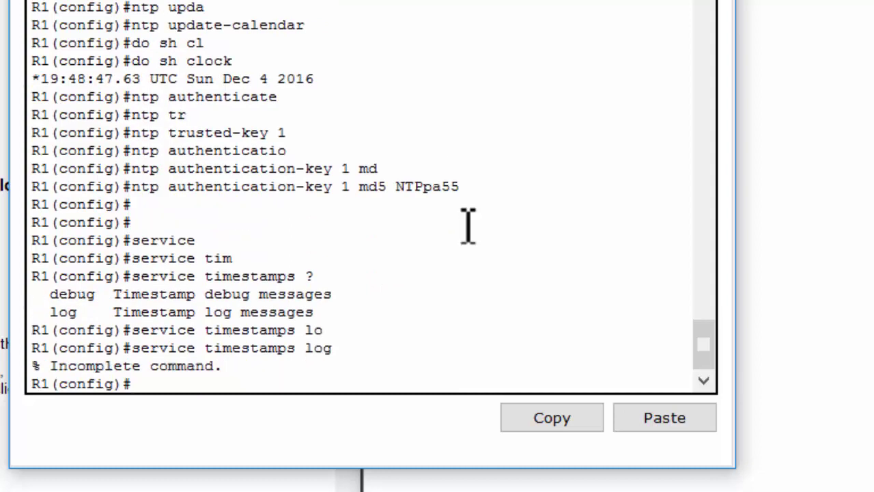
key(Up)
text(d)
key(Tab)
text(m)
key(Tab)
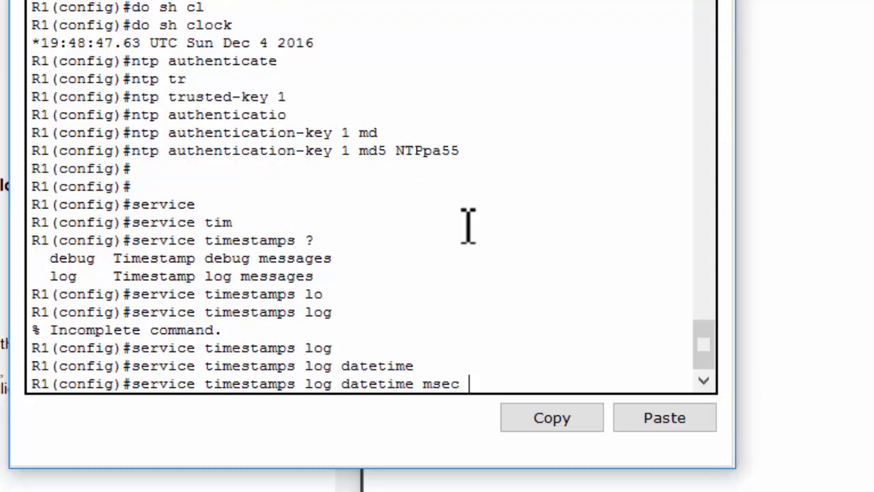
key(Tab)
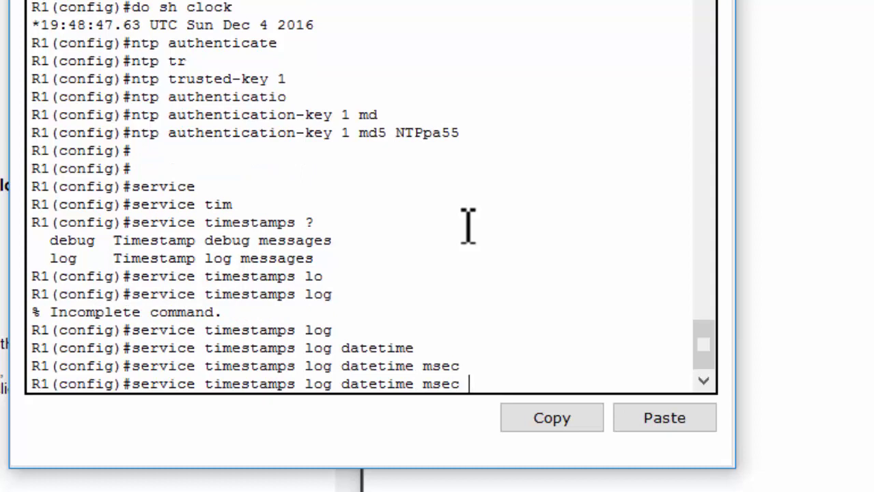
key(Return)
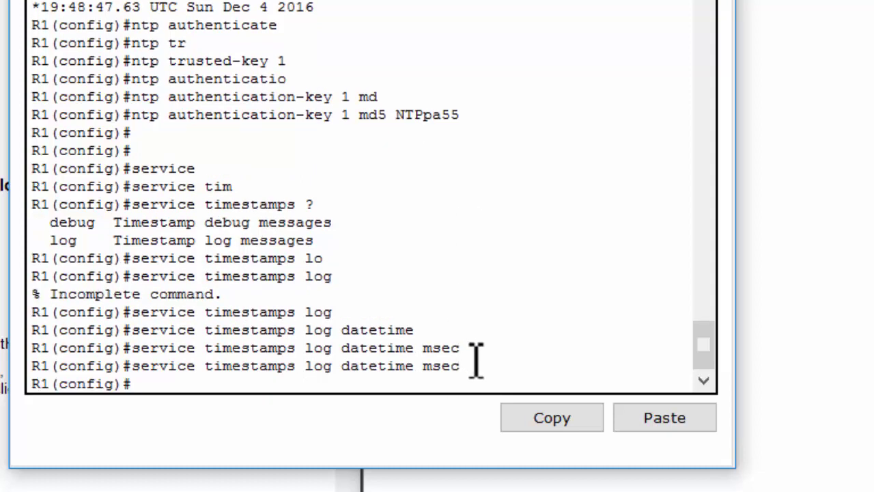
Copy the timestamps command from R1 and apply it on R2 and R3.
drag(472, 366, 134, 369)
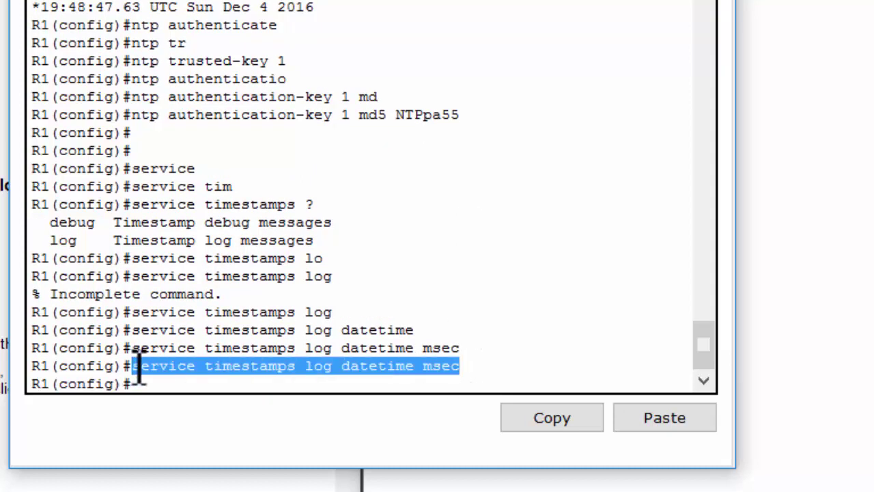
click(556, 424)
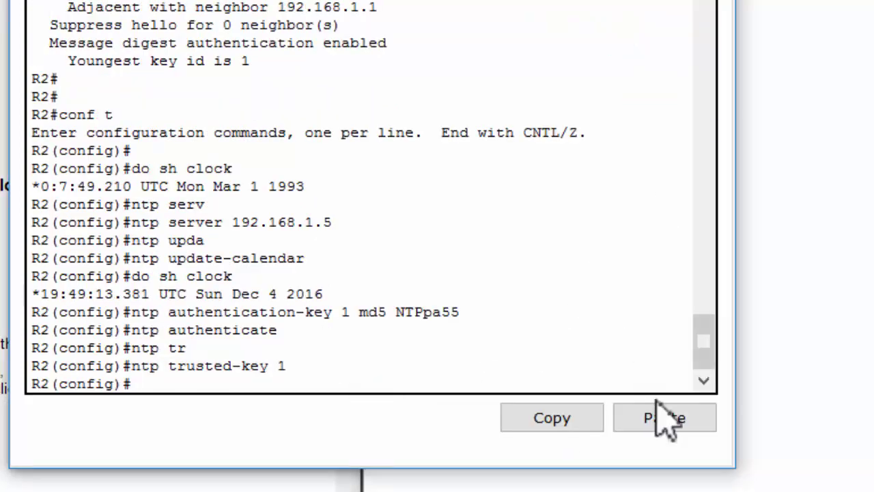
click(657, 403)
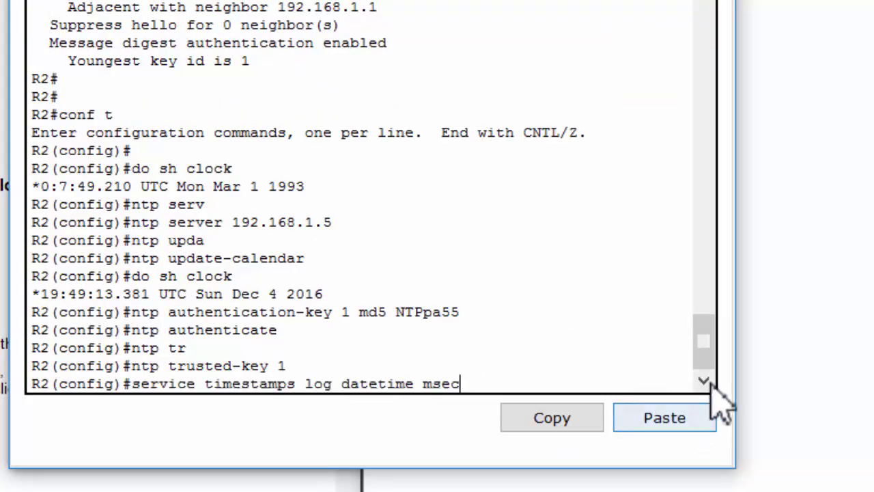
key(Return)
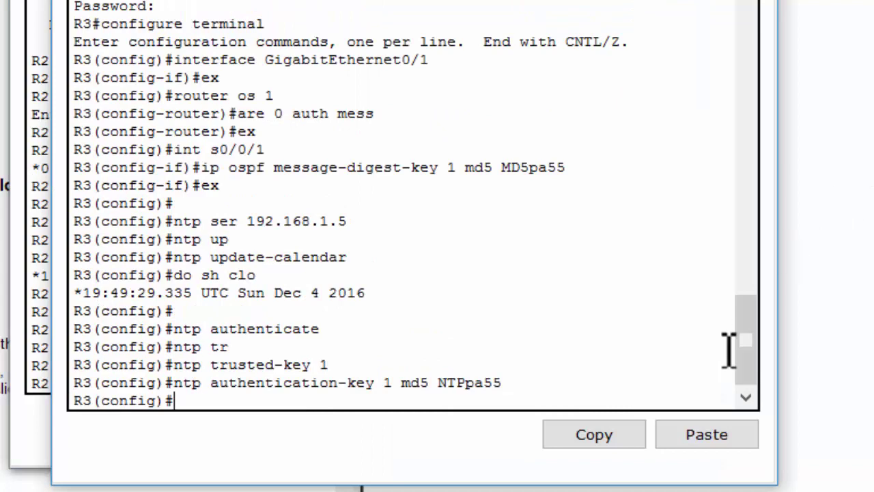
click(745, 433)
key(Return)
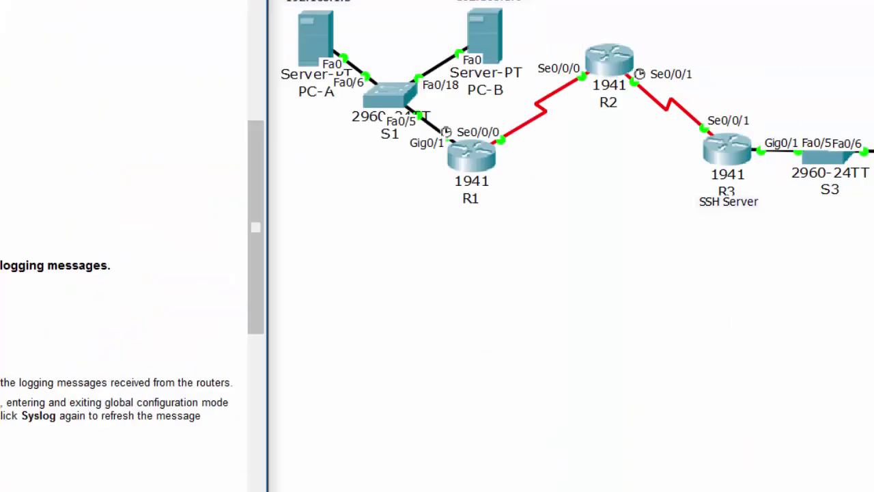
click(501, 42)
click(185, 41)
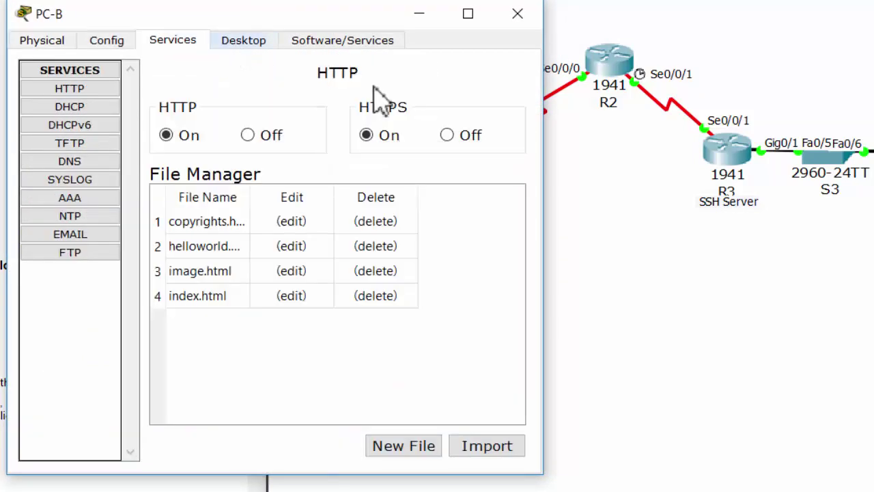
click(98, 182)
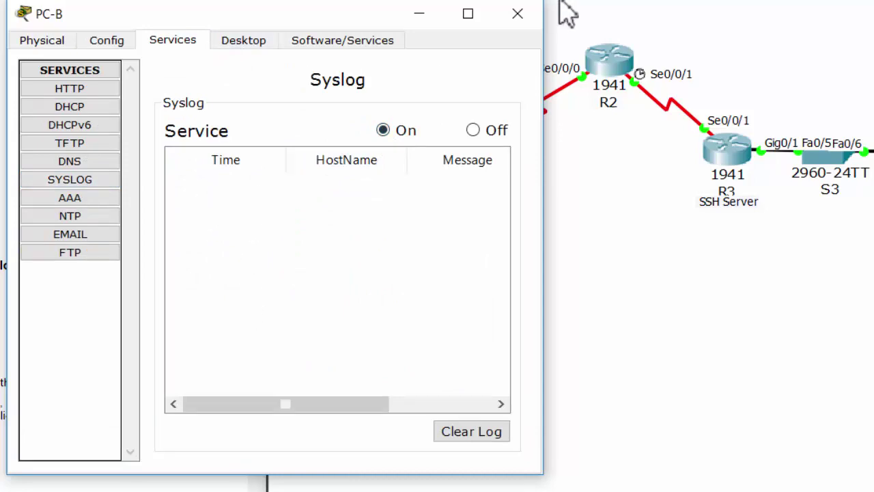
click(512, 15)
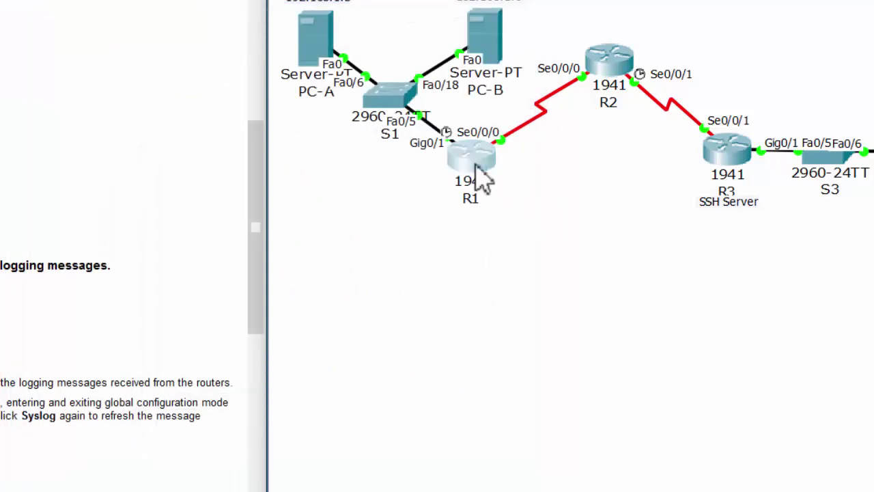
On R1, set 'logging host 192.168.1.6' to send logs to the syslog server.
click(476, 167)
key(Return)
key(Return)
text(log)
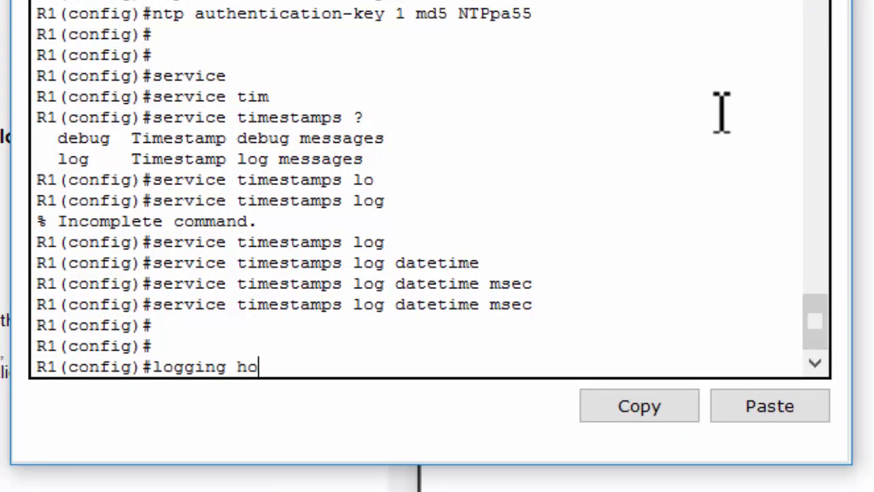
text(ging ho)
key(Tab)
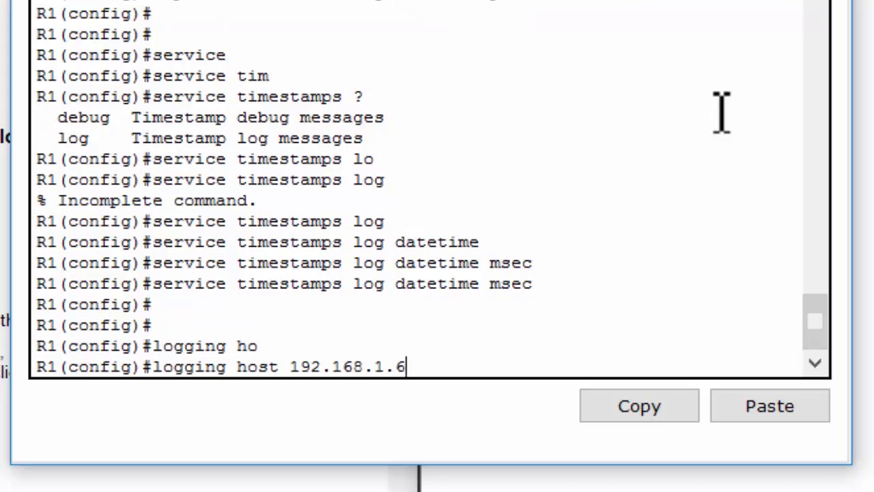
text(192.168.1.6)
key(Return)
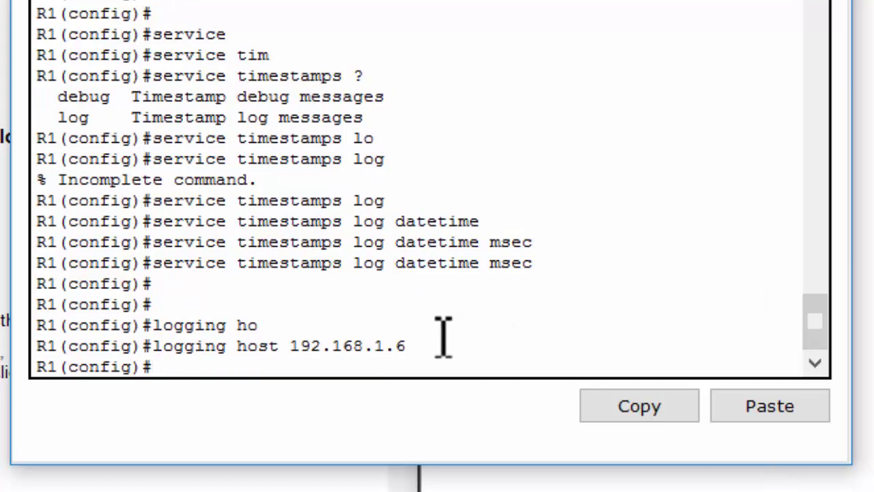
Copy the 'logging host 192.168.1.6' command and run it on R2 and R3.
drag(407, 346, 159, 350)
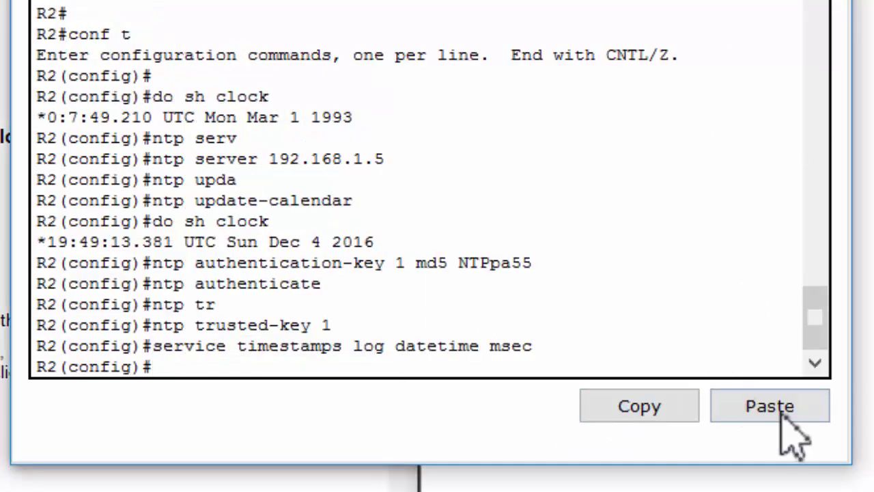
click(781, 417)
key(Return)
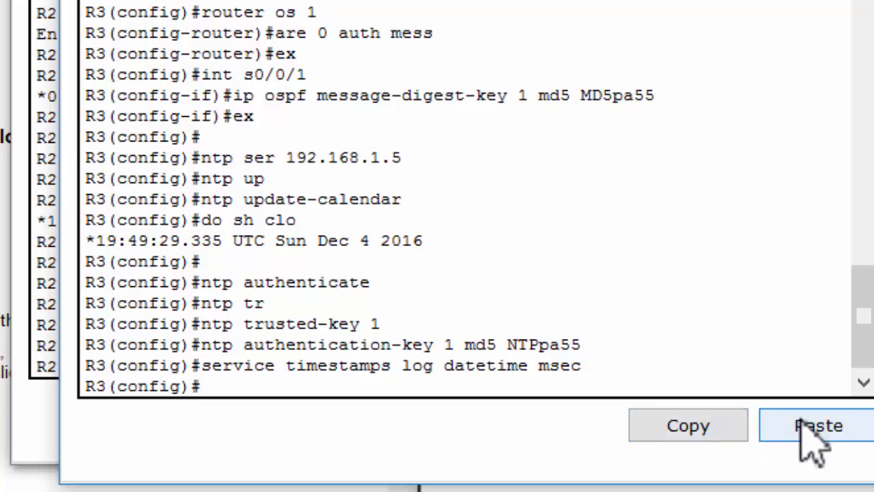
click(802, 422)
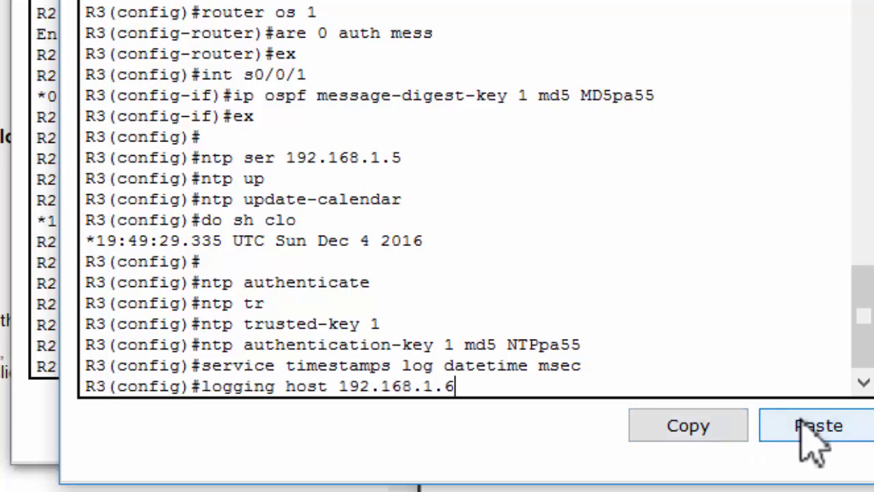
key(Return)
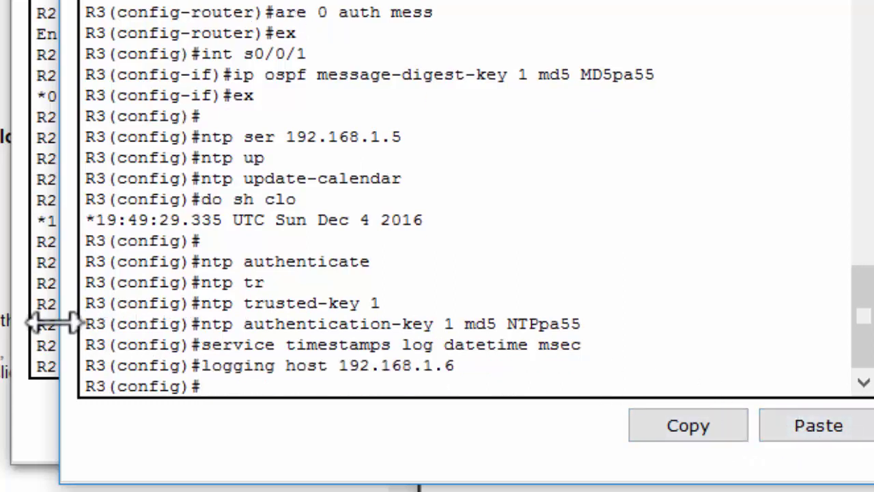
click(550, 290)
Run 'do sh logging' on R3 to display its logging status.
key(Return)
key(Return)
text(do)
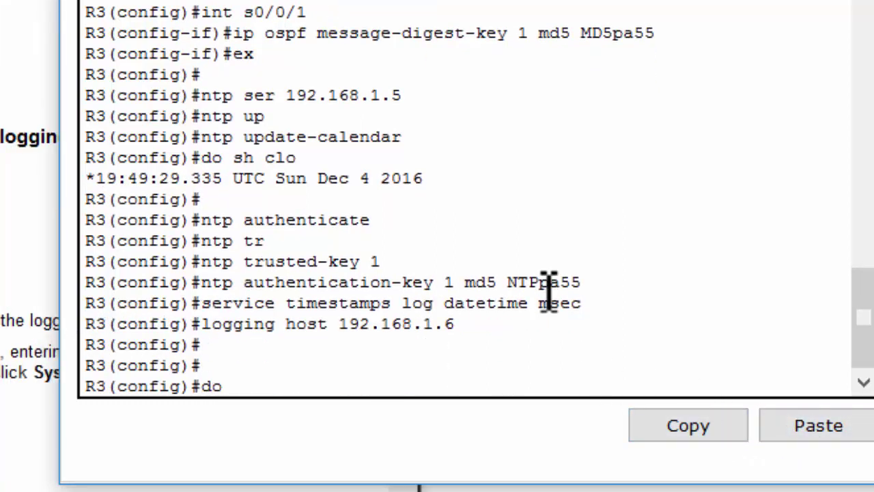
text( sh loggi)
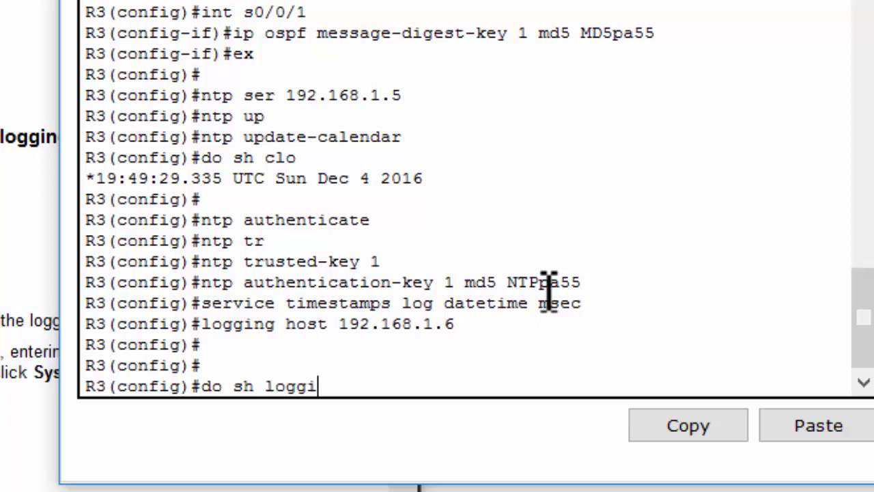
text(ng)
key(Return)
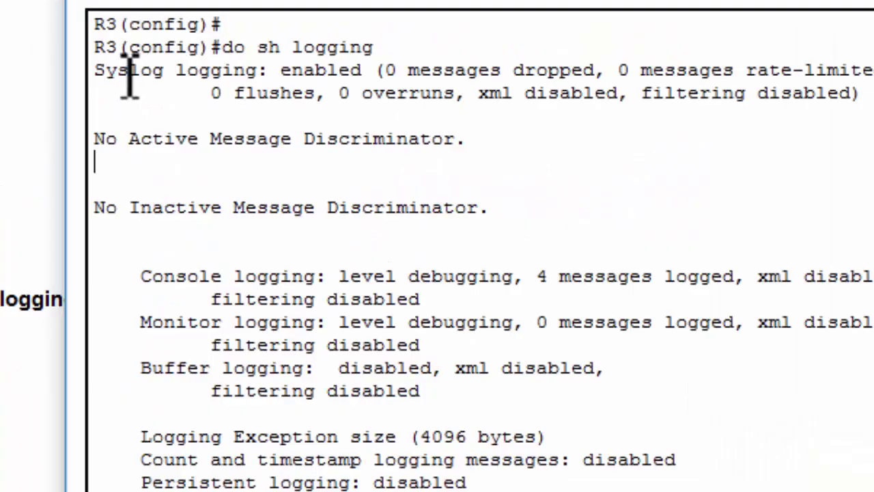
Review R3's output, confirming syslog logging is enabled and logging to 192.168.1.6.
drag(105, 70, 287, 71)
drag(339, 276, 363, 257)
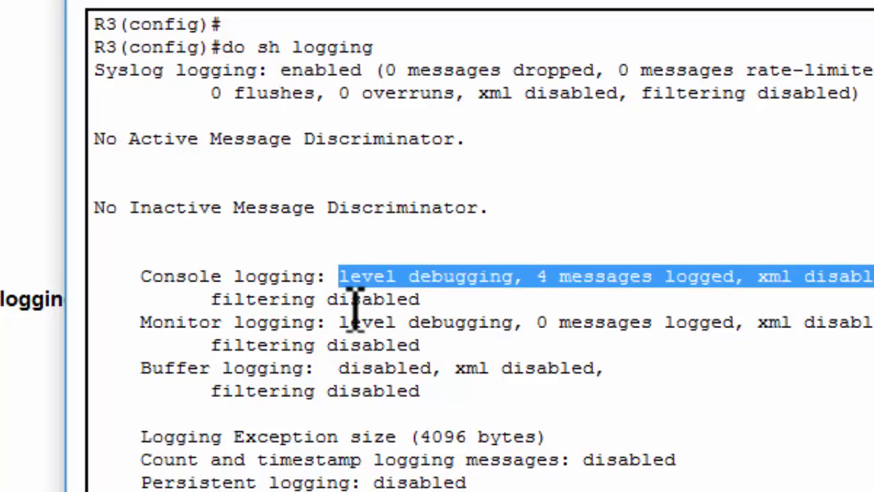
scroll(355, 289, down, 3)
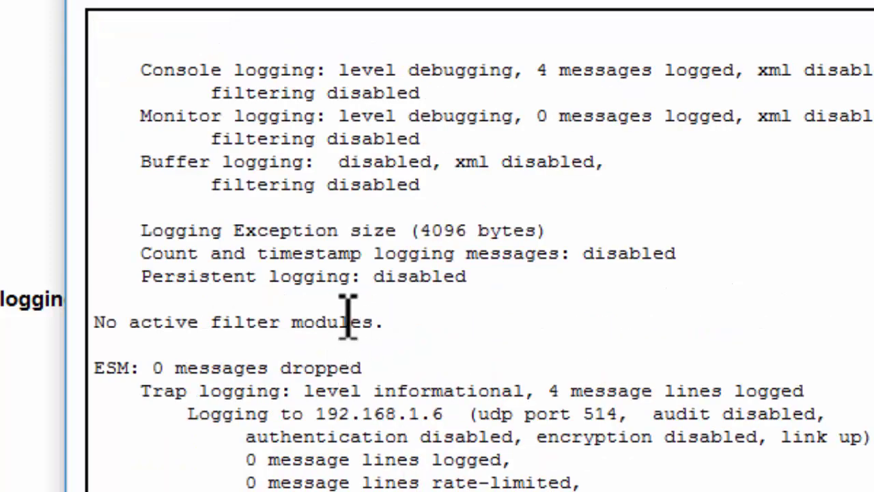
scroll(347, 312, up, 3)
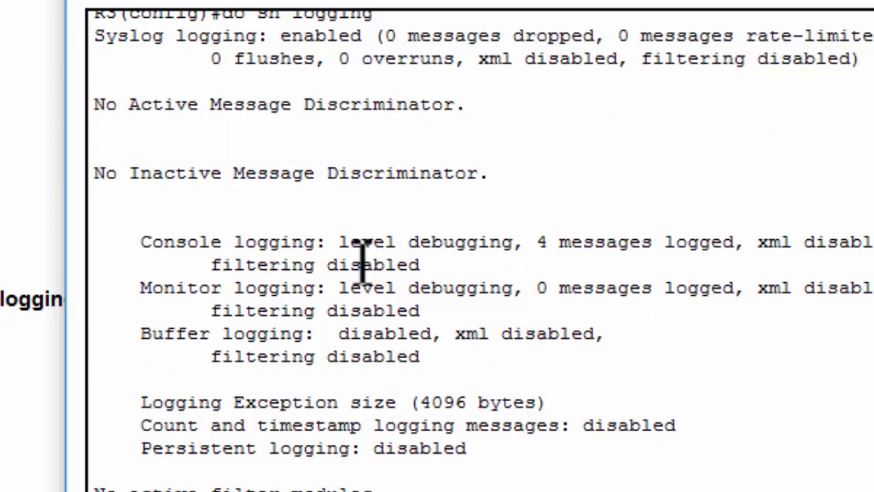
scroll(362, 253, down, 3)
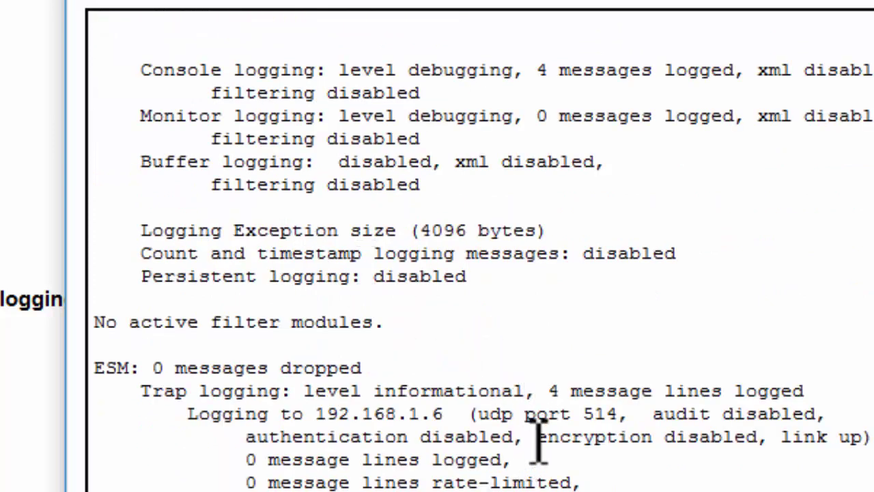
drag(187, 414, 460, 417)
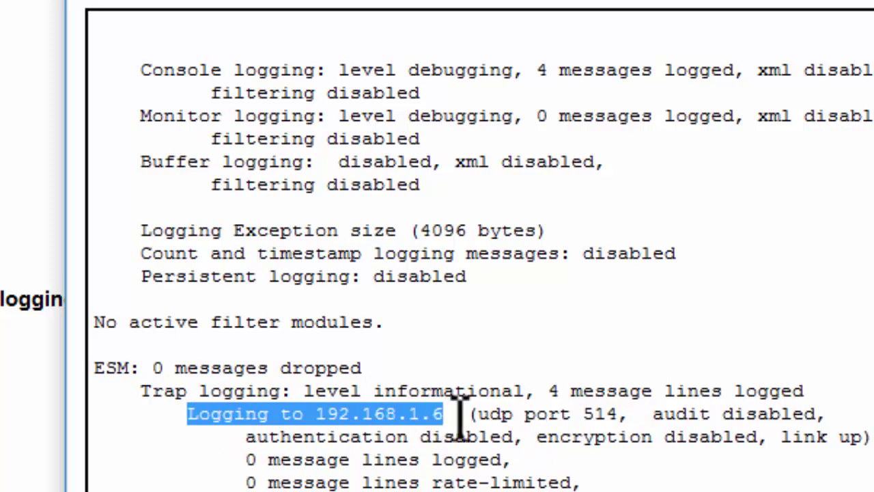
click(460, 416)
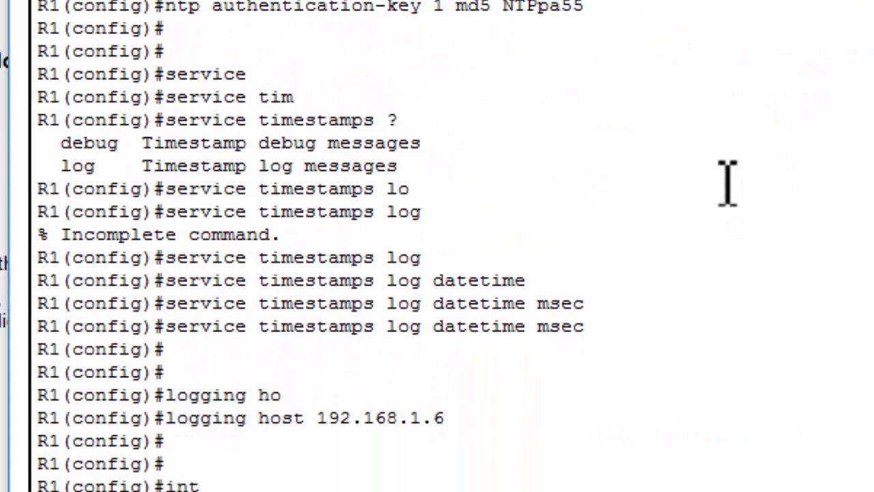
Shut down R1's Serial0/0/0 interface and review the interface-down log messages.
text(s0/0/0)
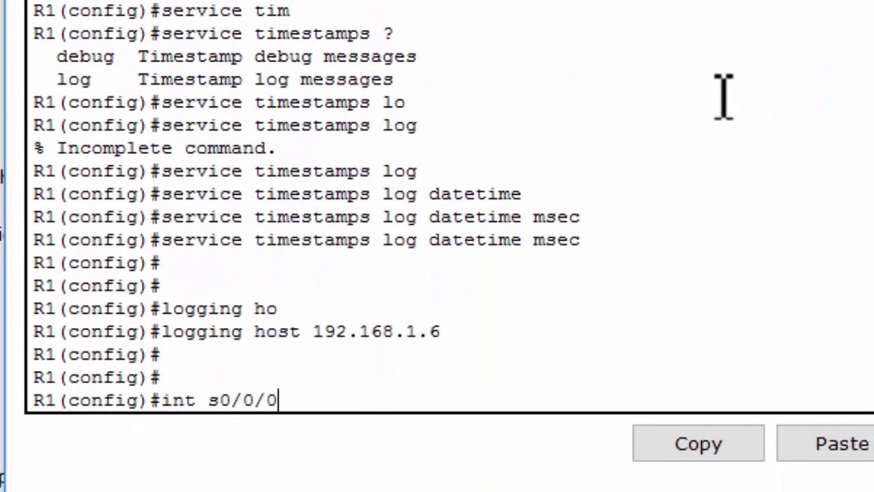
key(Return)
text(sh)
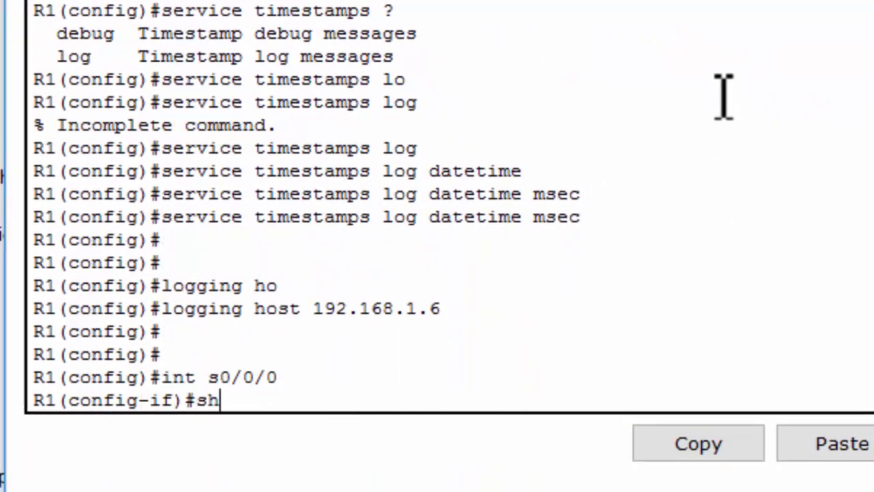
key(Return)
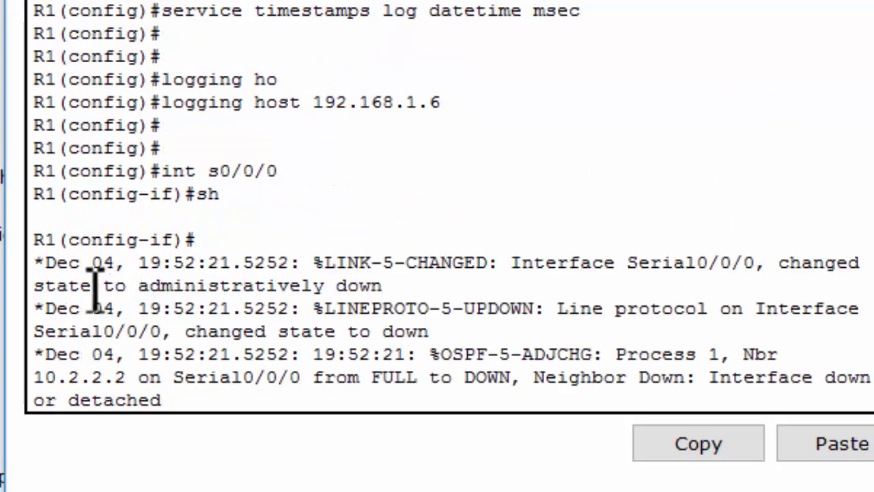
drag(43, 270, 230, 400)
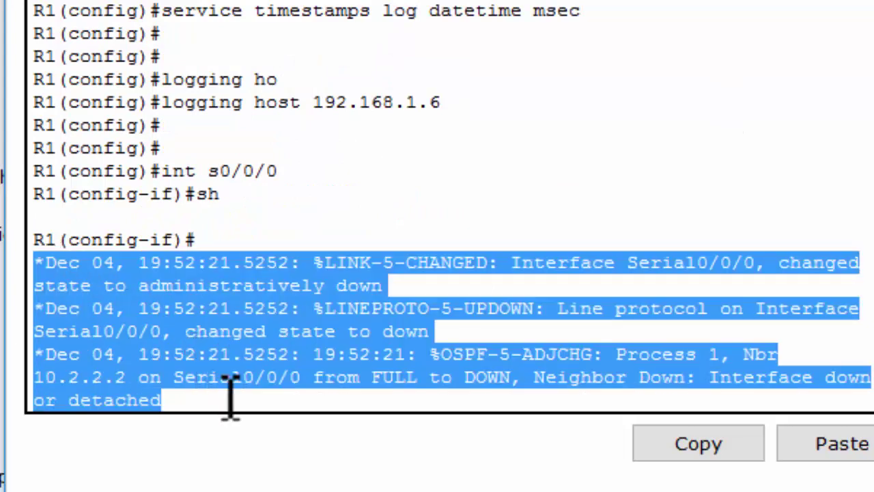
click(232, 390)
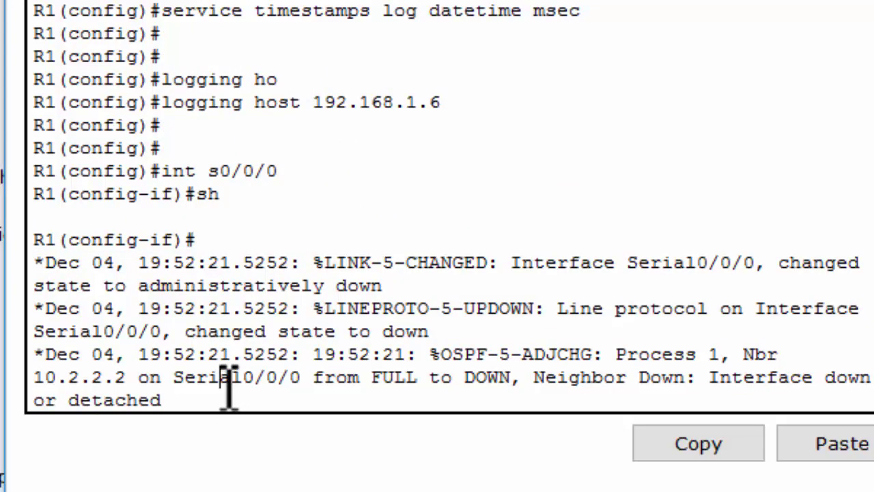
Re-enable Serial0/0/0 with 'no sh' and review the interface-up and OSPF FULL messages.
key(Return)
key(Return)
text(no sh)
key(Return)
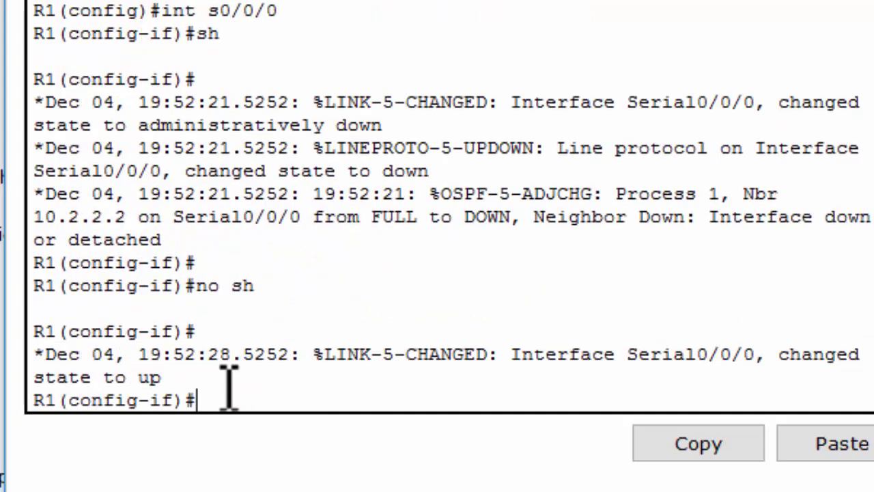
drag(190, 383, 32, 357)
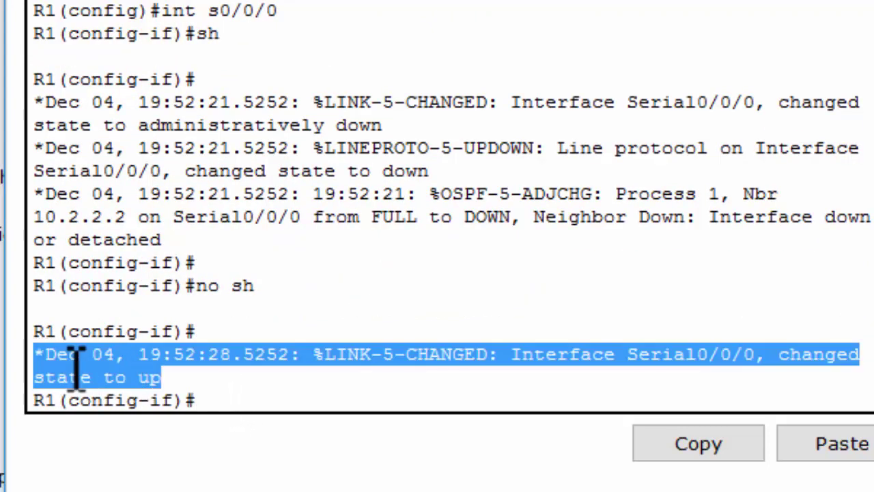
click(231, 382)
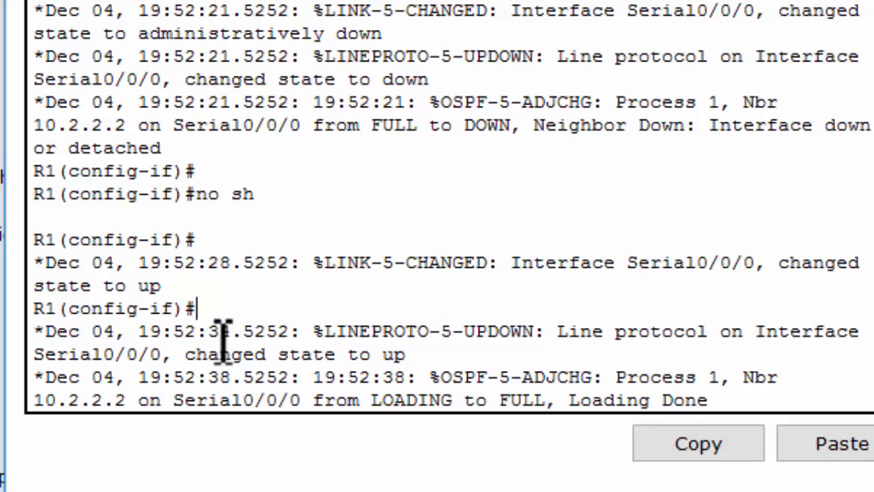
drag(34, 309, 716, 383)
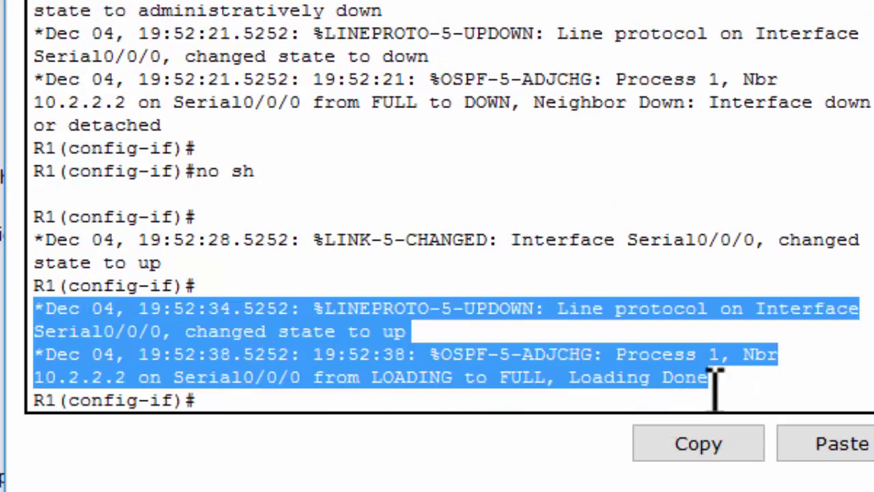
click(829, 390)
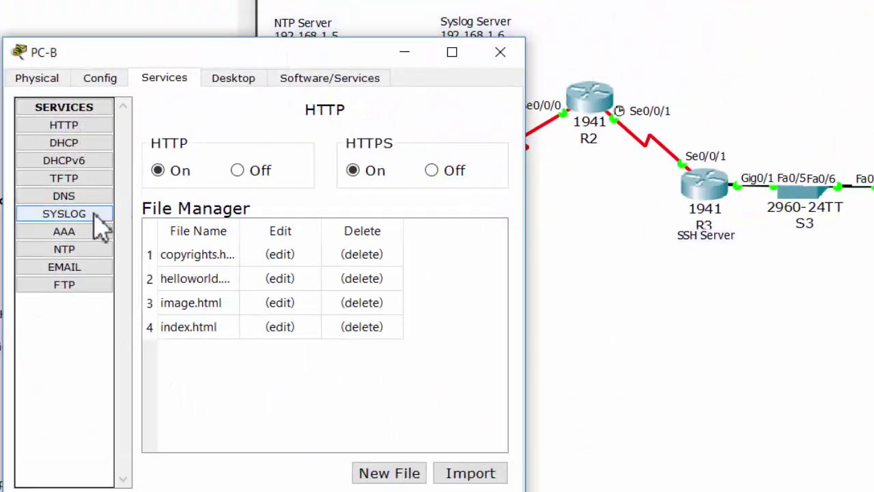
Inspect PC-B's syslog entries from 192.168.1.1 and their timestamps.
click(101, 220)
click(326, 219)
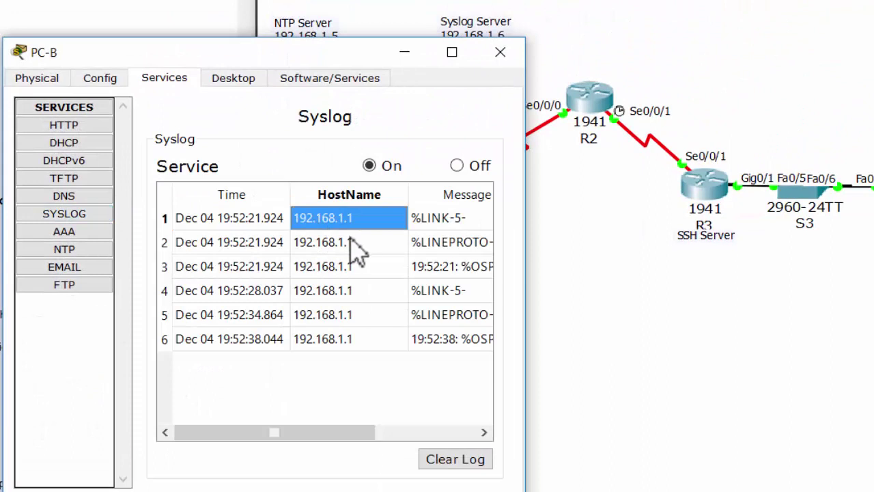
click(352, 242)
click(356, 267)
click(362, 292)
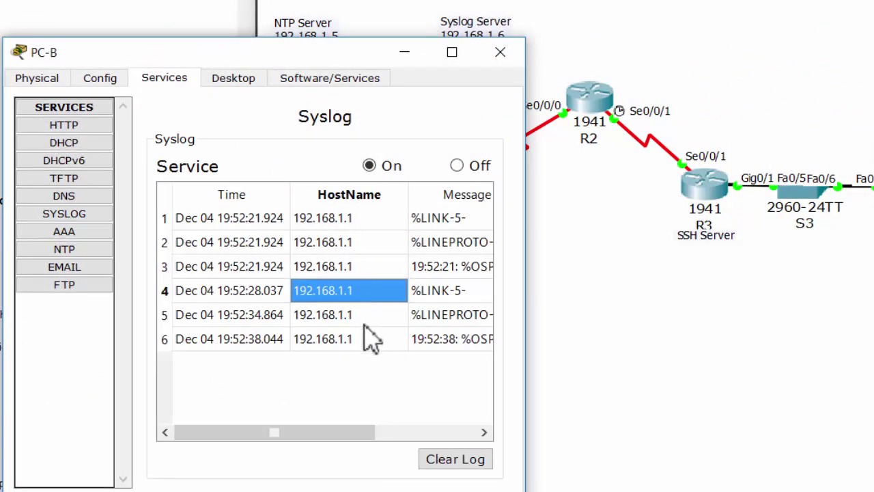
click(364, 318)
drag(197, 219, 228, 345)
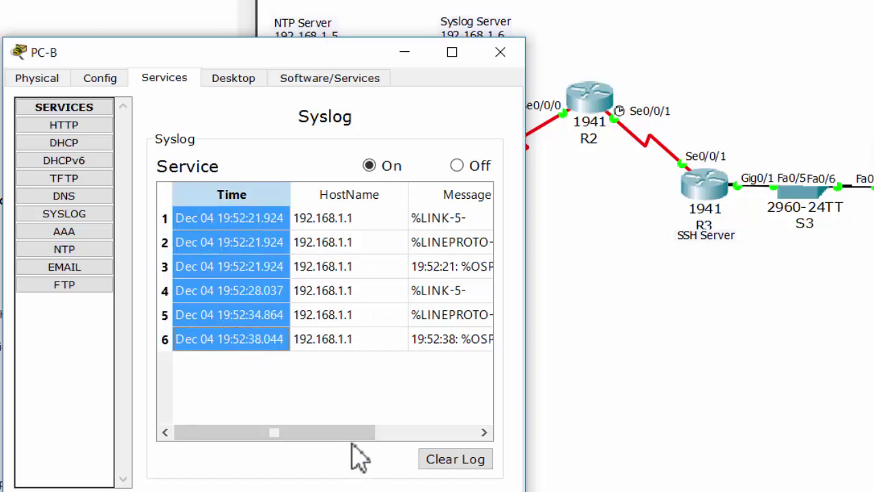
Clear PC-B's syslog so the message table is empty.
drag(355, 433, 295, 430)
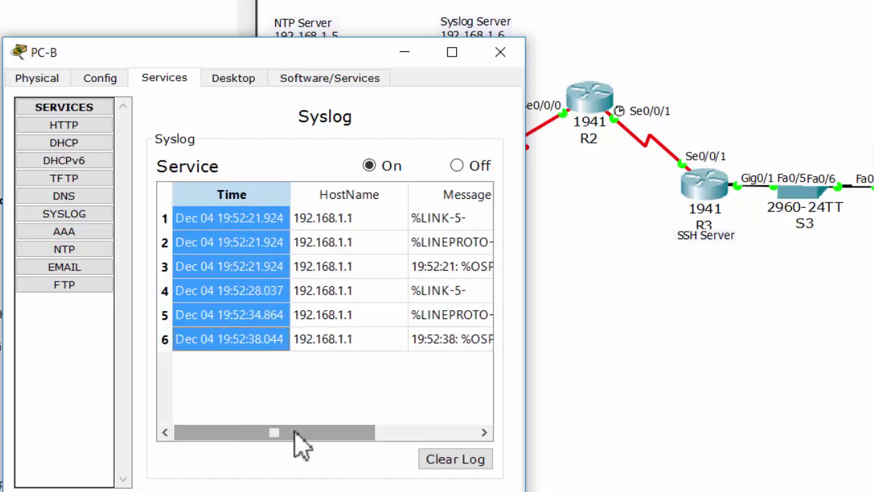
click(337, 401)
click(458, 461)
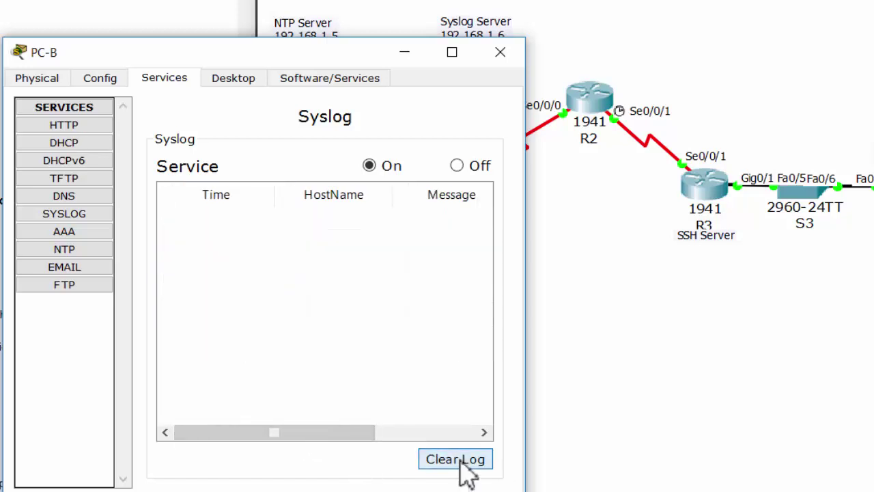